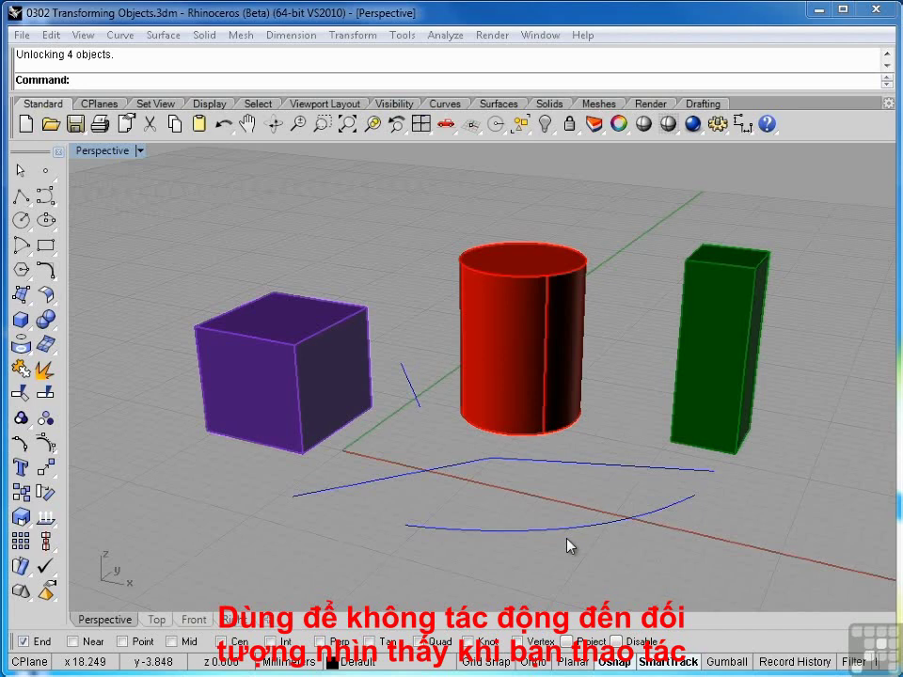
{"action": "right_click", "coordinate": [567, 539]}
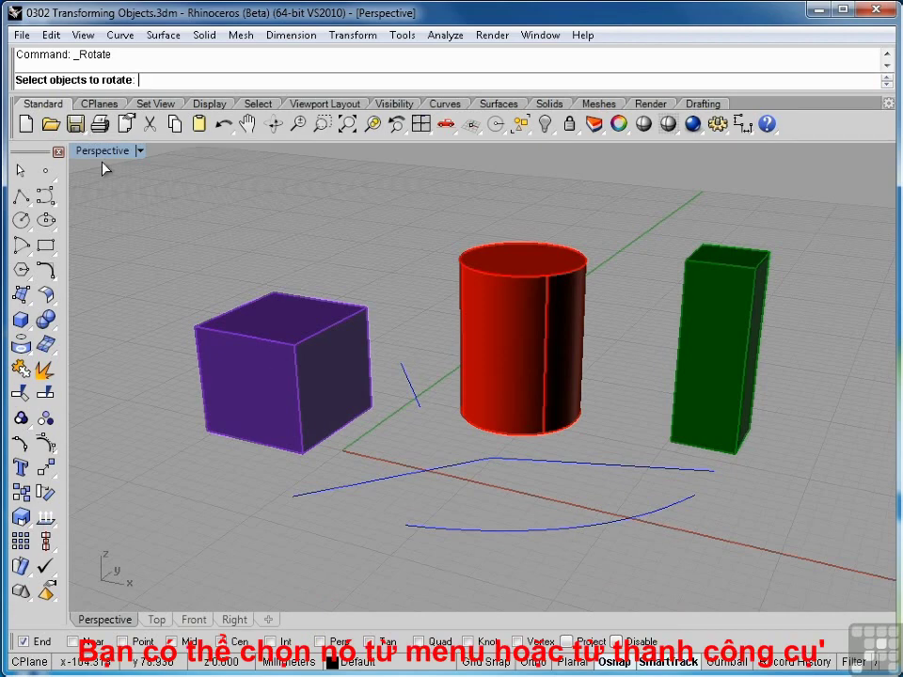
{"action": "key", "text": "Escape"}
{"action": "left_click", "coordinate": [52, 35]}
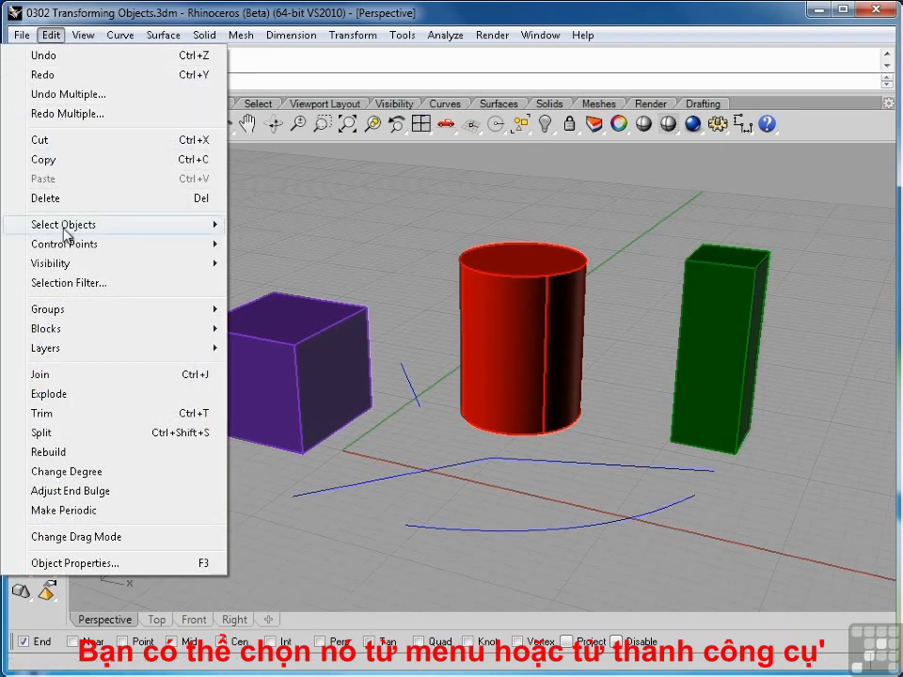
{"action": "mouse_move", "coordinate": [70, 269]}
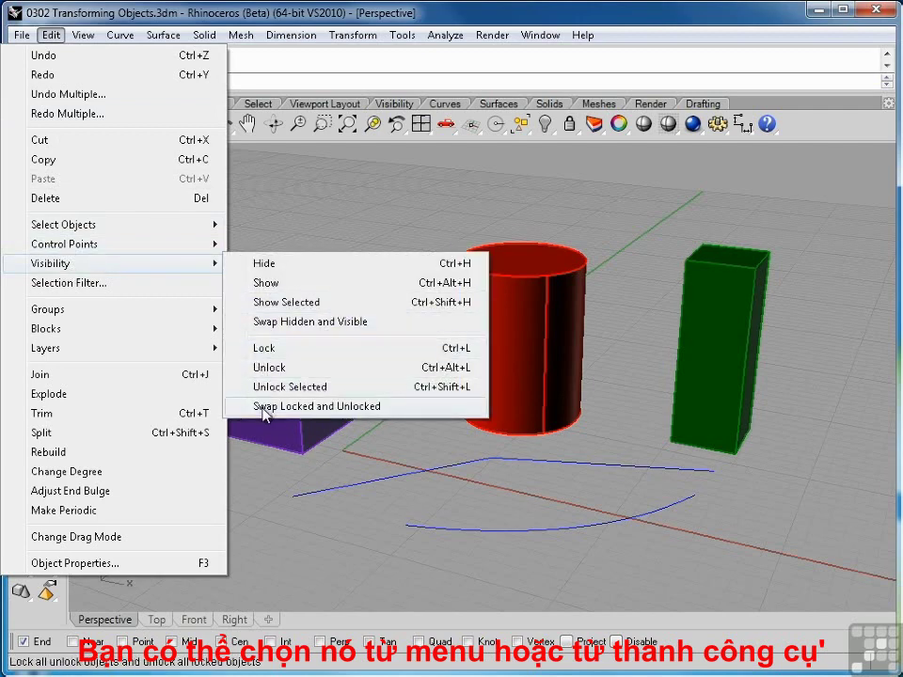
{"action": "key", "text": "Escape"}
{"action": "key", "text": "Escape"}
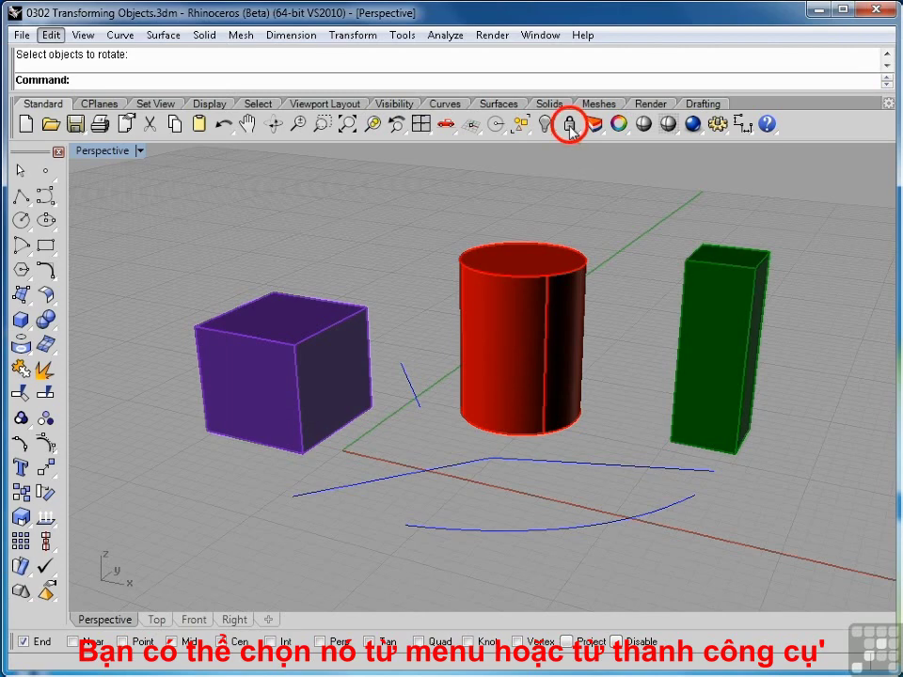
Float the lock tools over the viewport and lock the purple box, the short line and the bent polyline, leaving the cylinder out.
{"action": "left_click", "coordinate": [570, 126]}
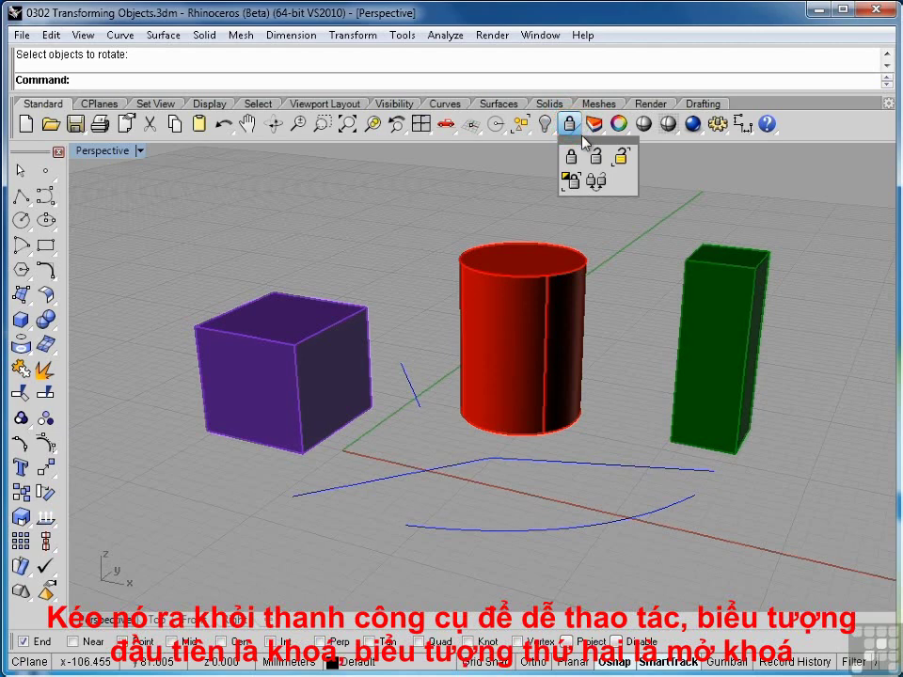
{"action": "left_click_drag", "start_coordinate": [584, 143], "coordinate": [743, 158]}
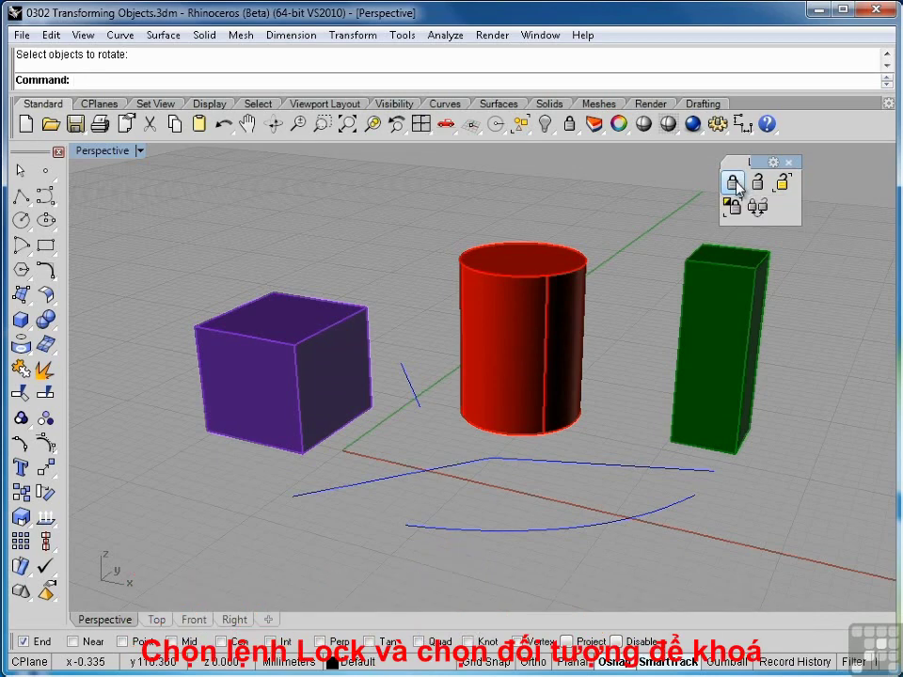
{"action": "left_click", "coordinate": [733, 184]}
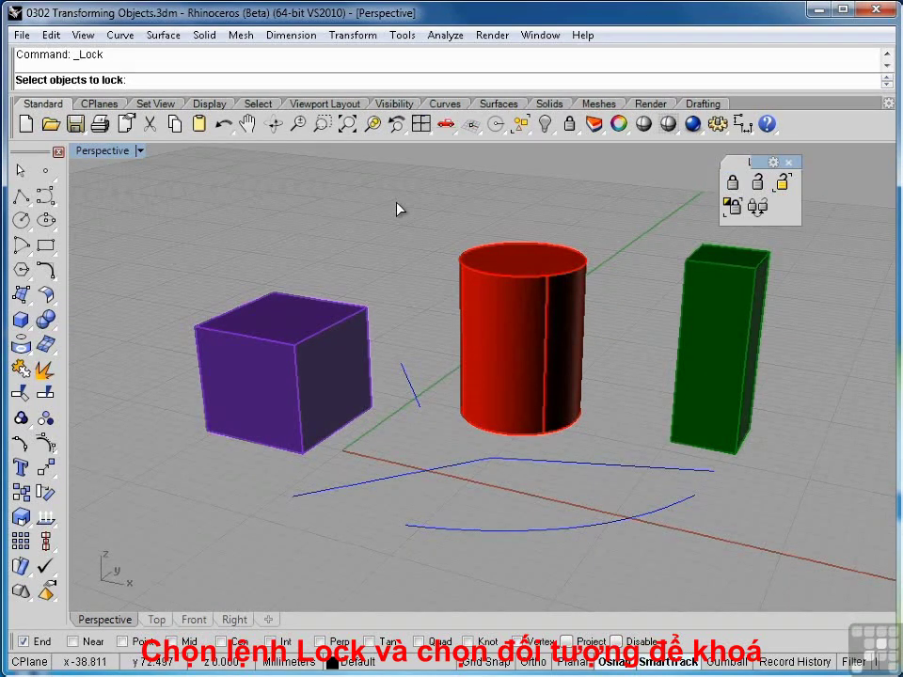
{"action": "left_click", "coordinate": [320, 323]}
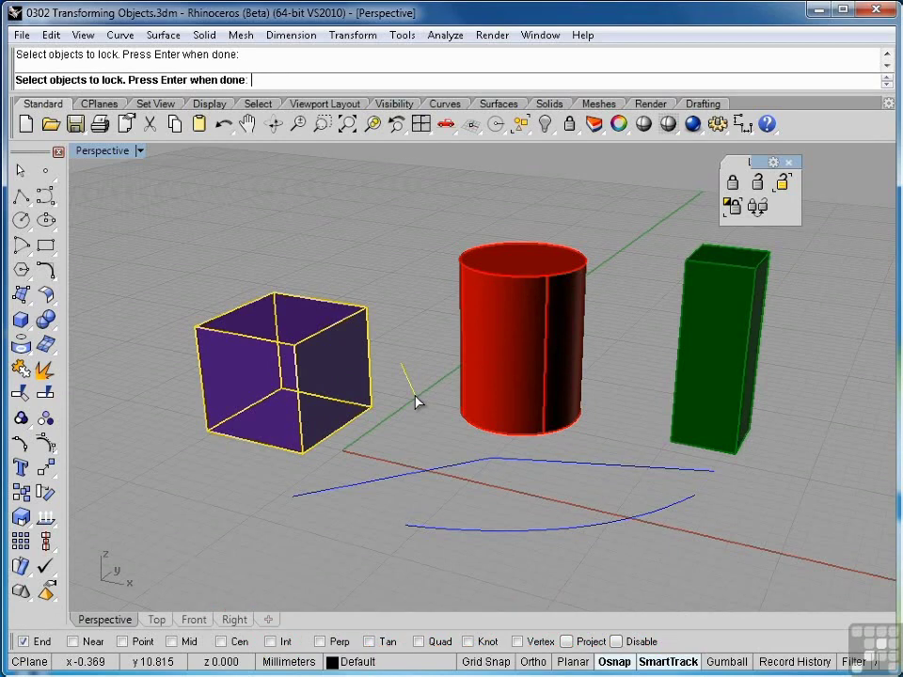
{"action": "left_click", "coordinate": [446, 474]}
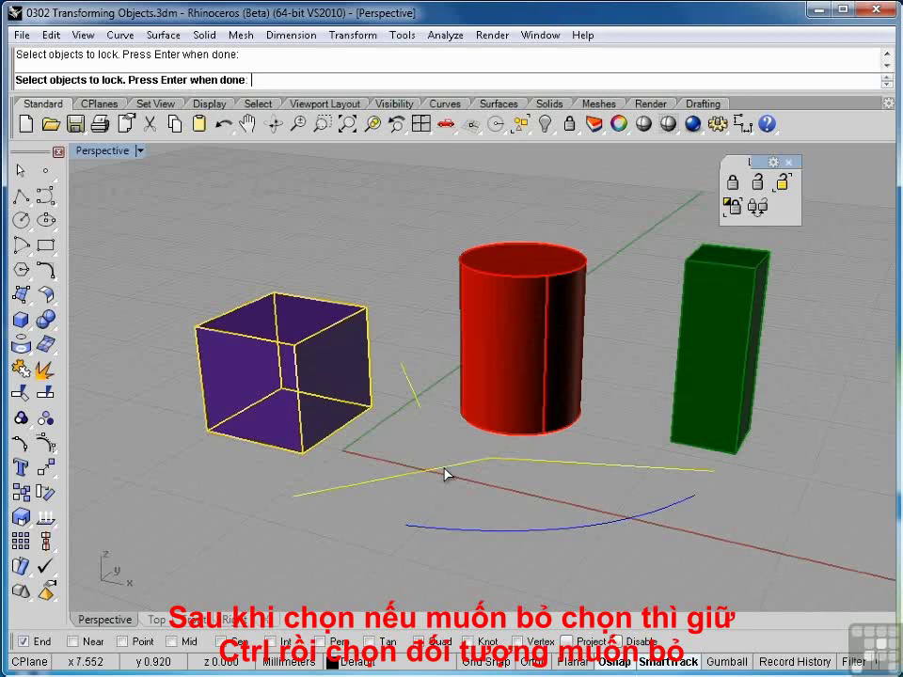
{"action": "left_click", "coordinate": [559, 413]}
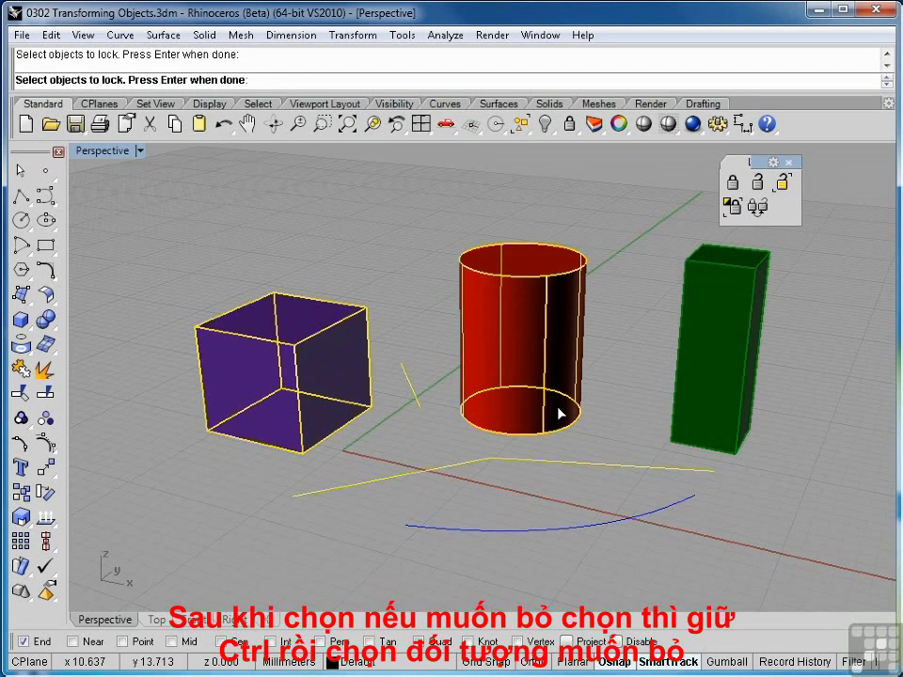
{"action": "key", "text": "ctrl"}
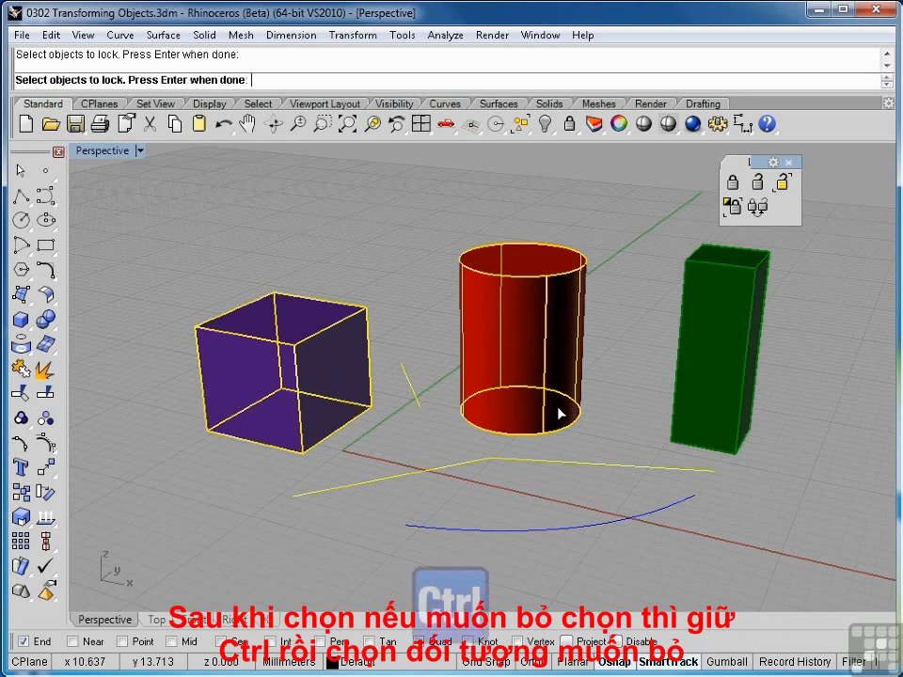
{"action": "left_click", "coordinate": [558, 413], "text": "ctrl"}
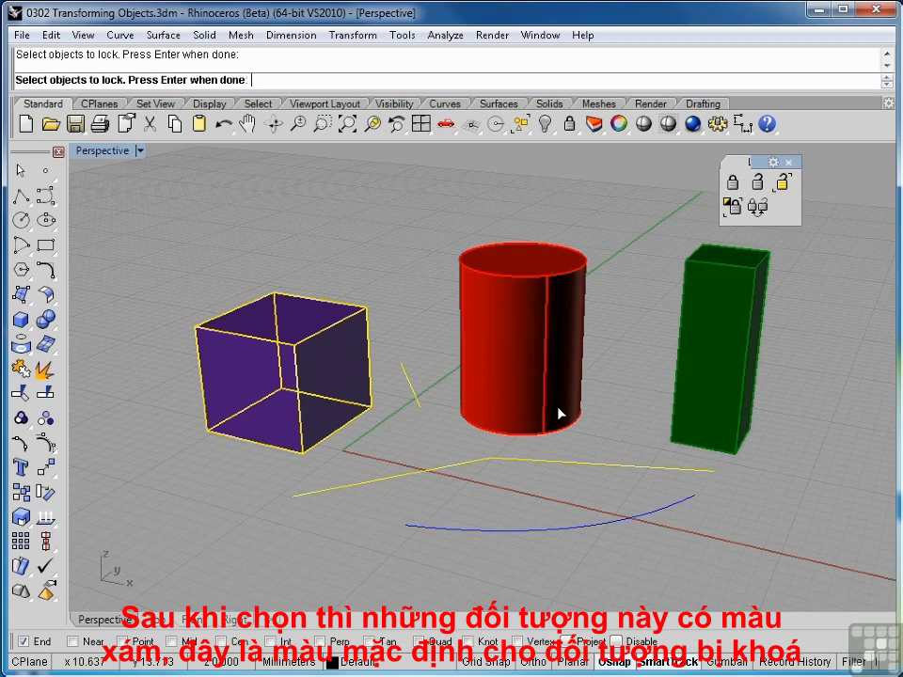
{"action": "key", "text": "Return"}
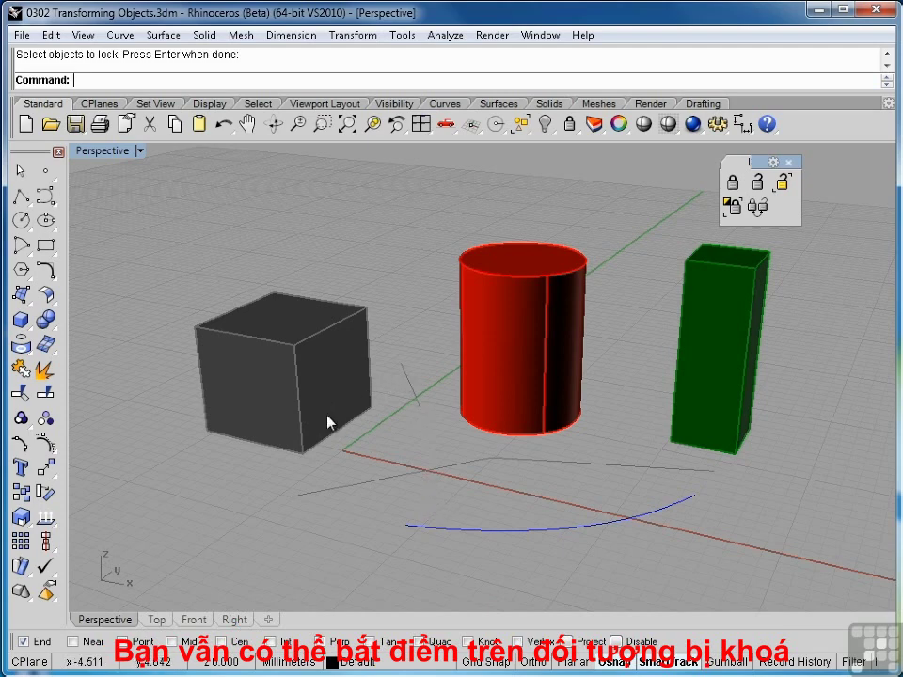
Draw a polyline snapped to endpoints of the locked box, bent polyline and short line, and undo it.
{"action": "left_click", "coordinate": [21, 198]}
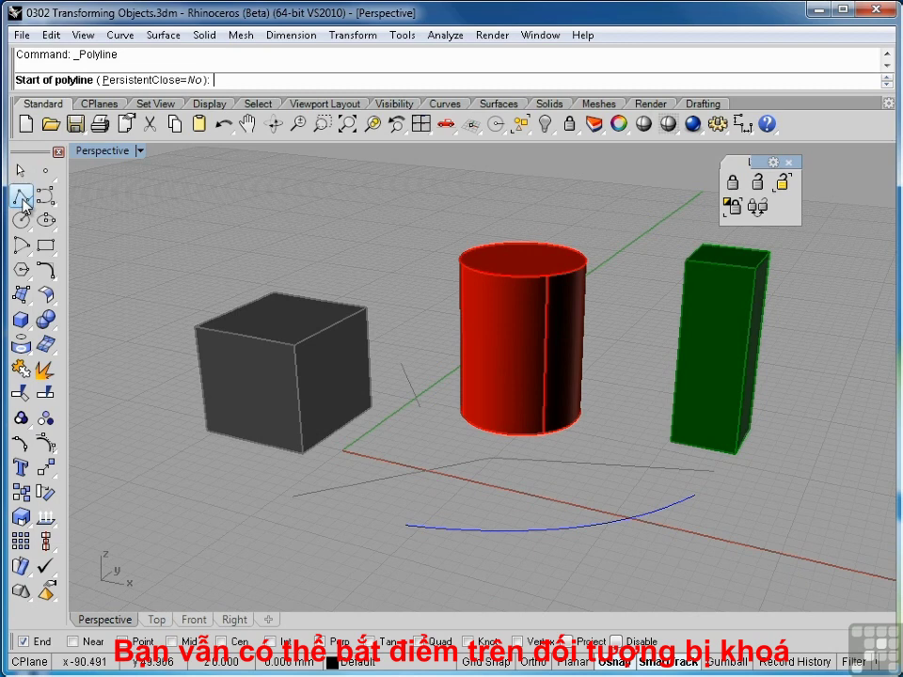
{"action": "left_click", "coordinate": [200, 433]}
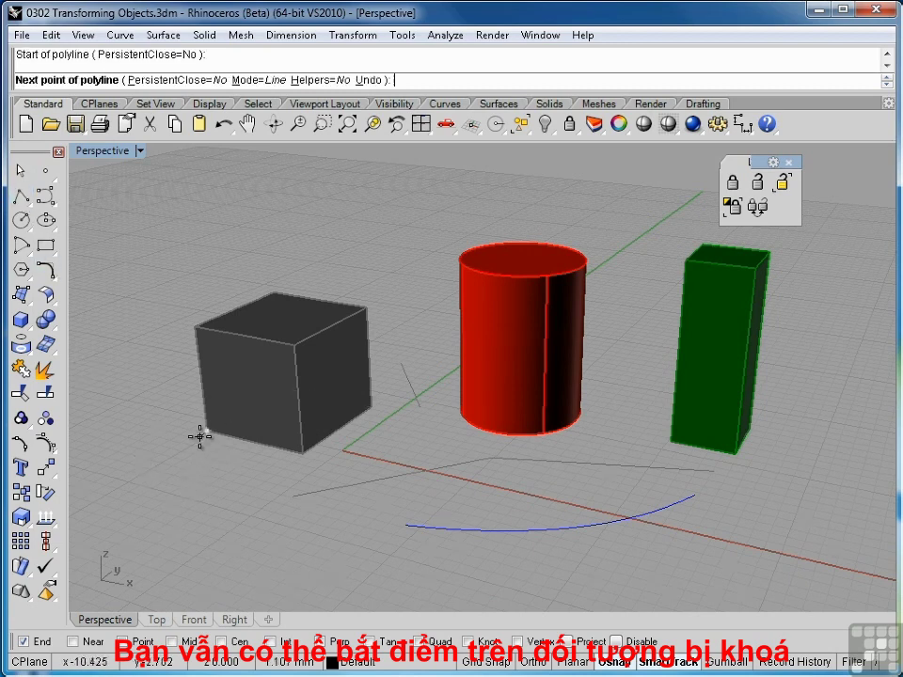
{"action": "left_click", "coordinate": [292, 494]}
{"action": "left_click", "coordinate": [414, 410]}
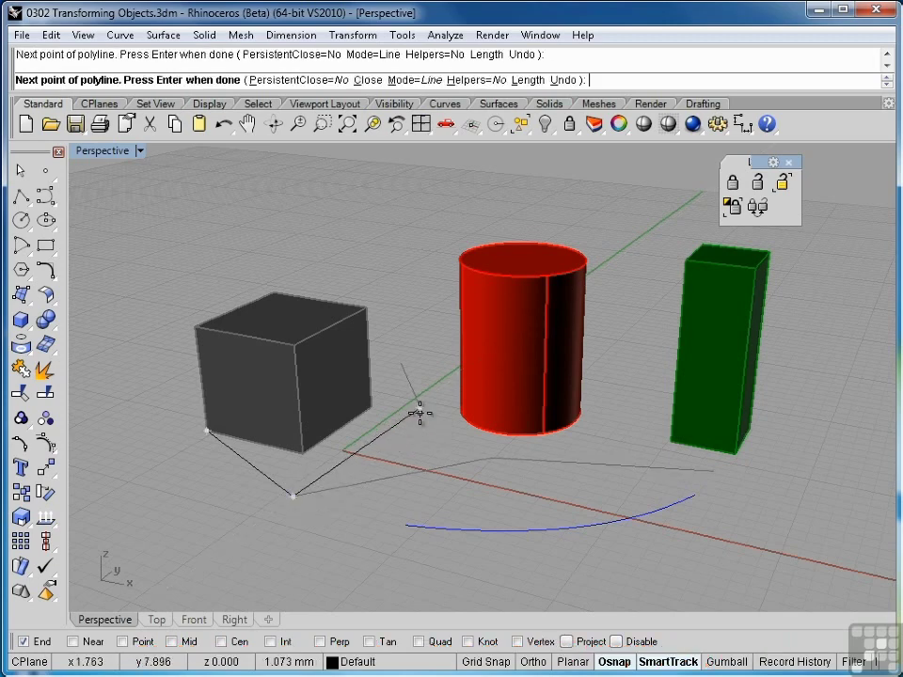
{"action": "key", "text": "ctrl+z"}
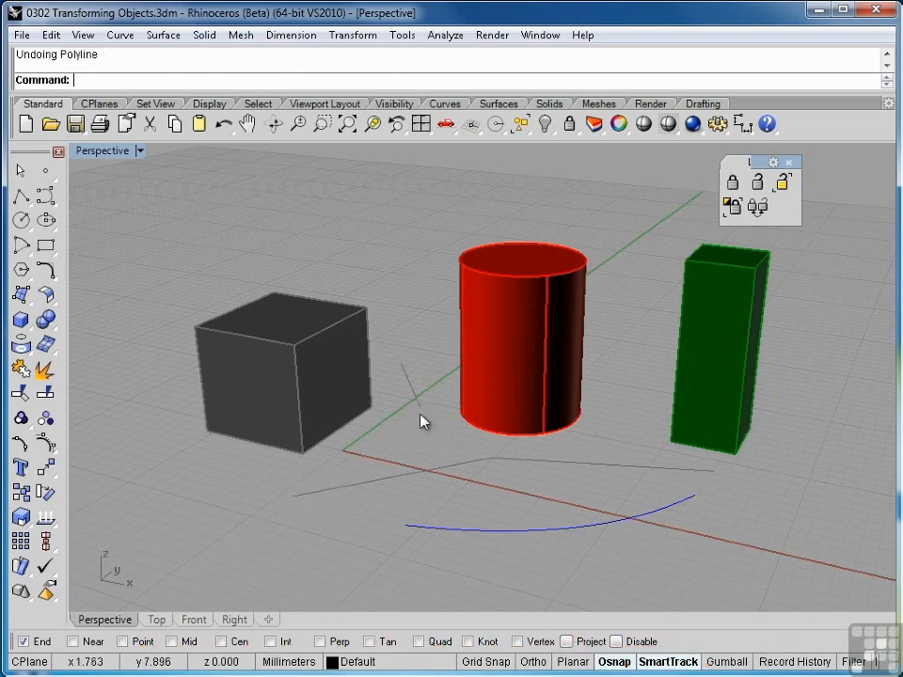
Unlock all objects and lock only the purple box, the bent polyline and the green box.
{"action": "right_click", "coordinate": [733, 185]}
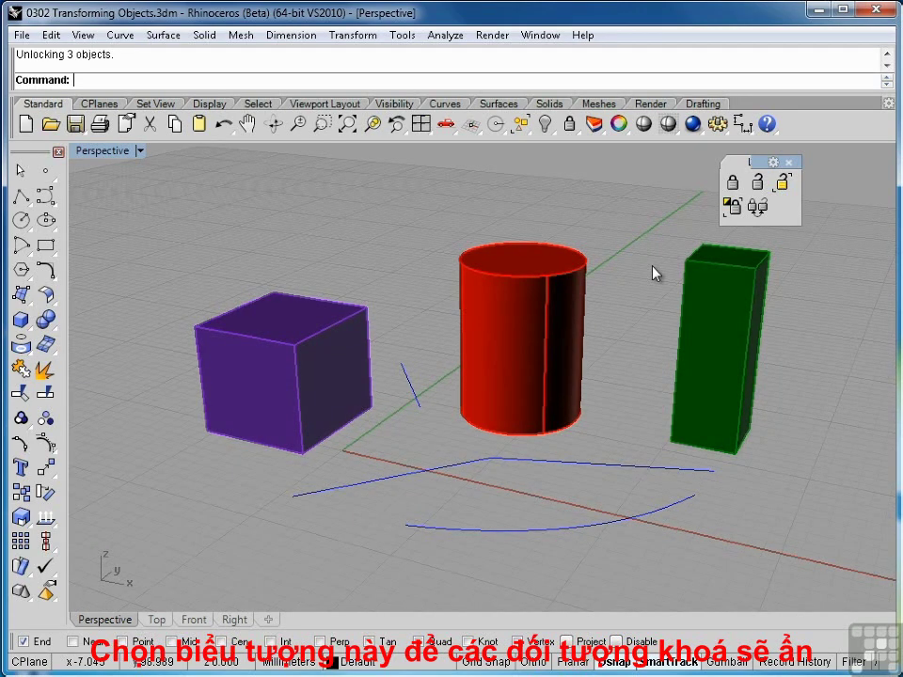
{"action": "left_click", "coordinate": [322, 349]}
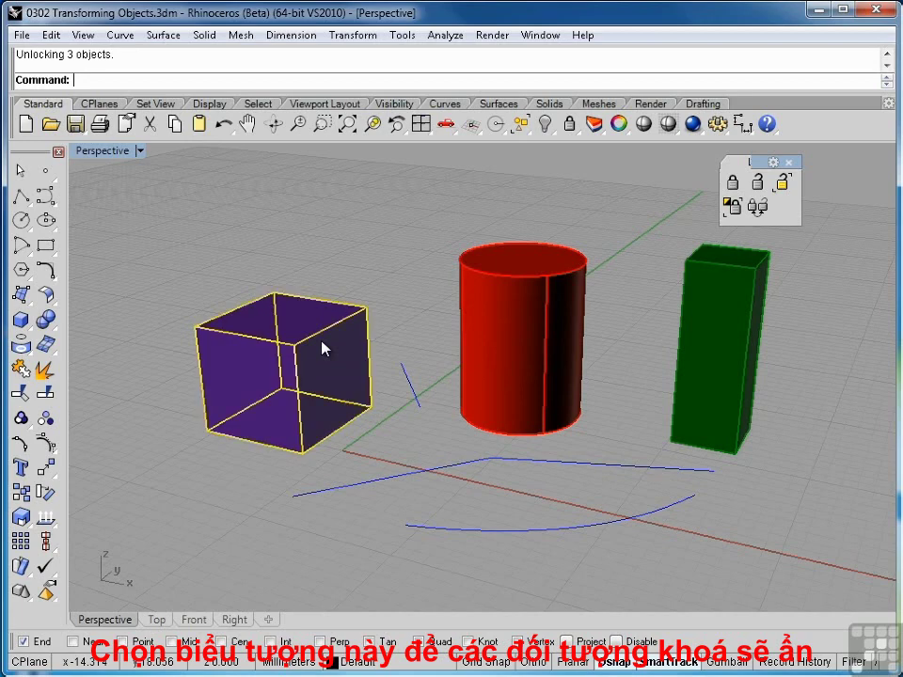
{"action": "left_click", "coordinate": [448, 473], "text": "shift"}
{"action": "left_click", "coordinate": [689, 410], "text": "shift"}
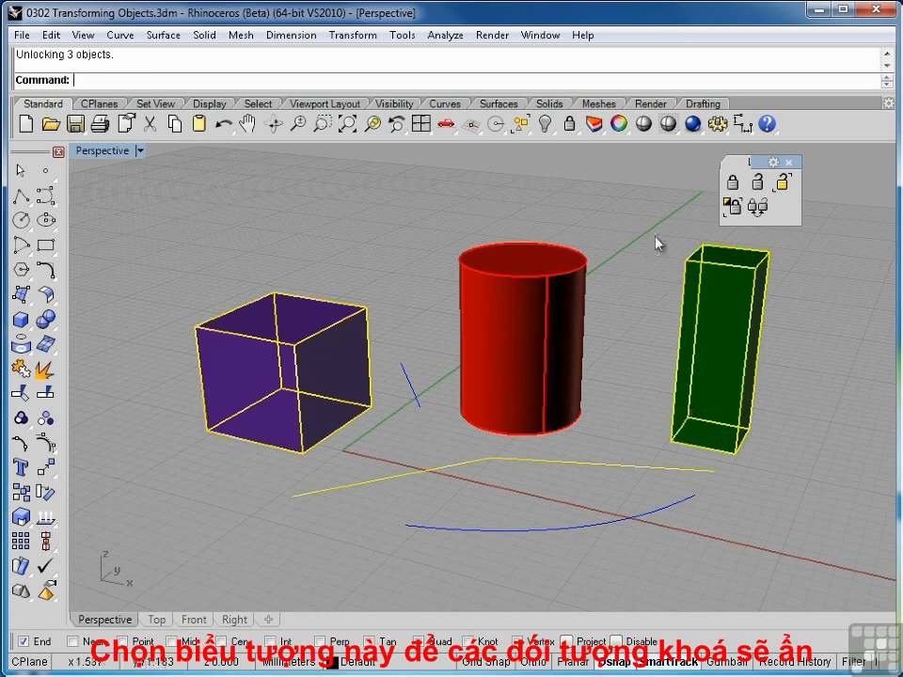
{"action": "left_click", "coordinate": [733, 183]}
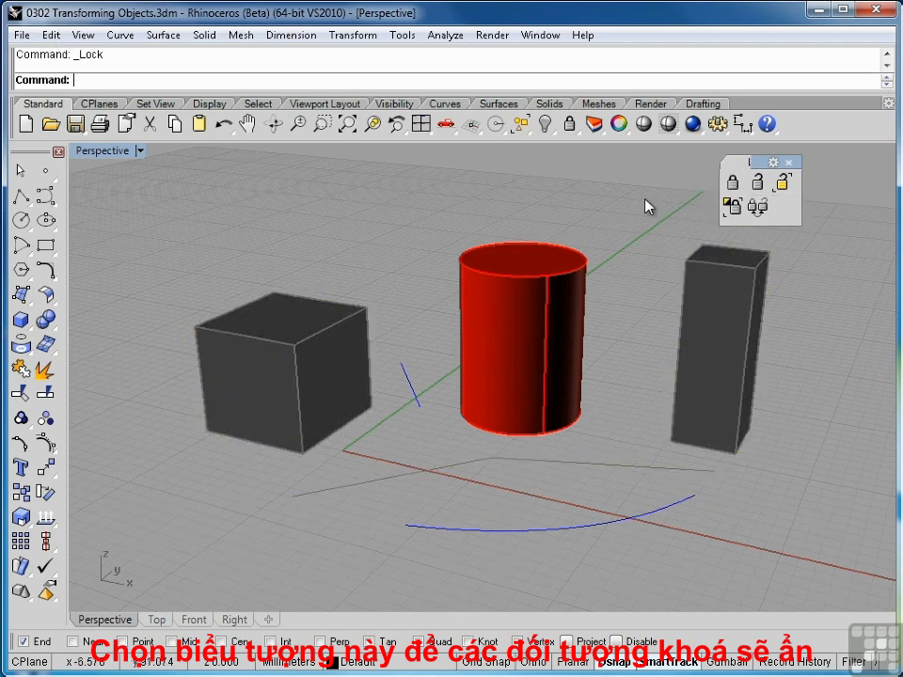
Unlock the purple box and the green box one after the other with Unlock Selected.
{"action": "left_click", "coordinate": [780, 185]}
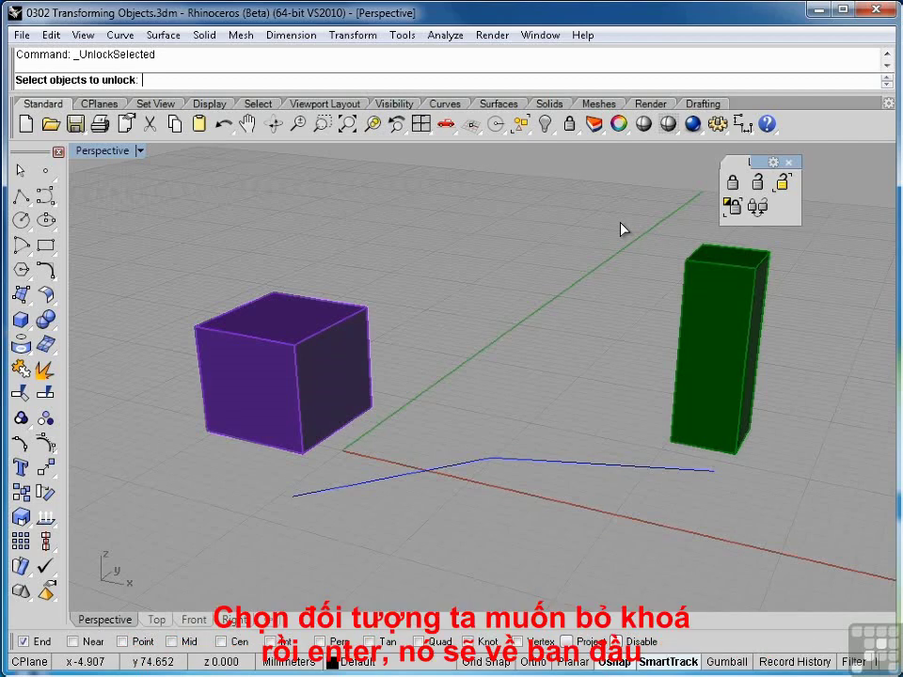
{"action": "left_click", "coordinate": [317, 350]}
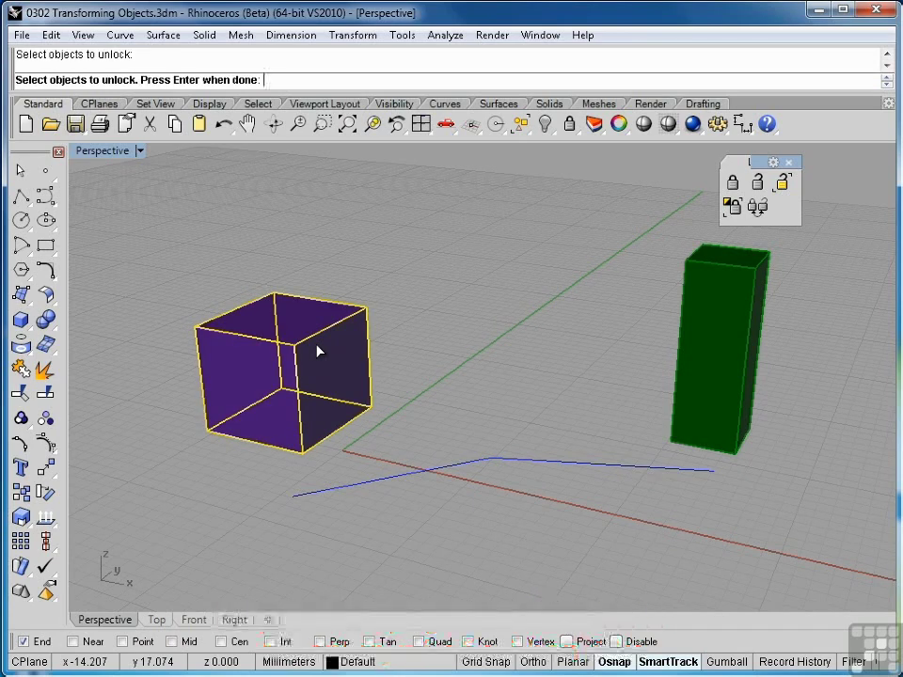
{"action": "key", "text": "Return"}
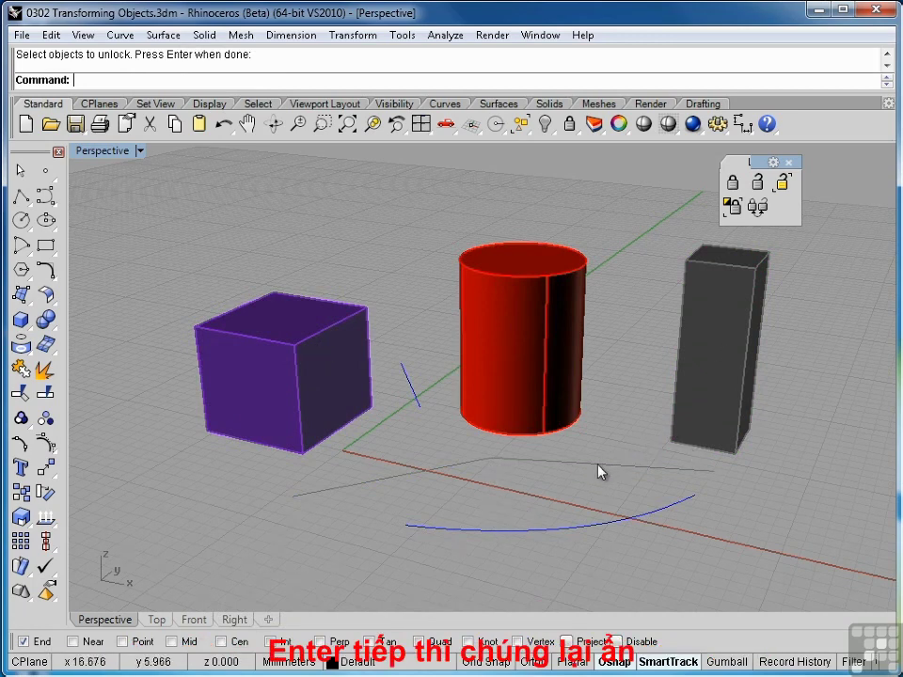
{"action": "key", "text": "Return"}
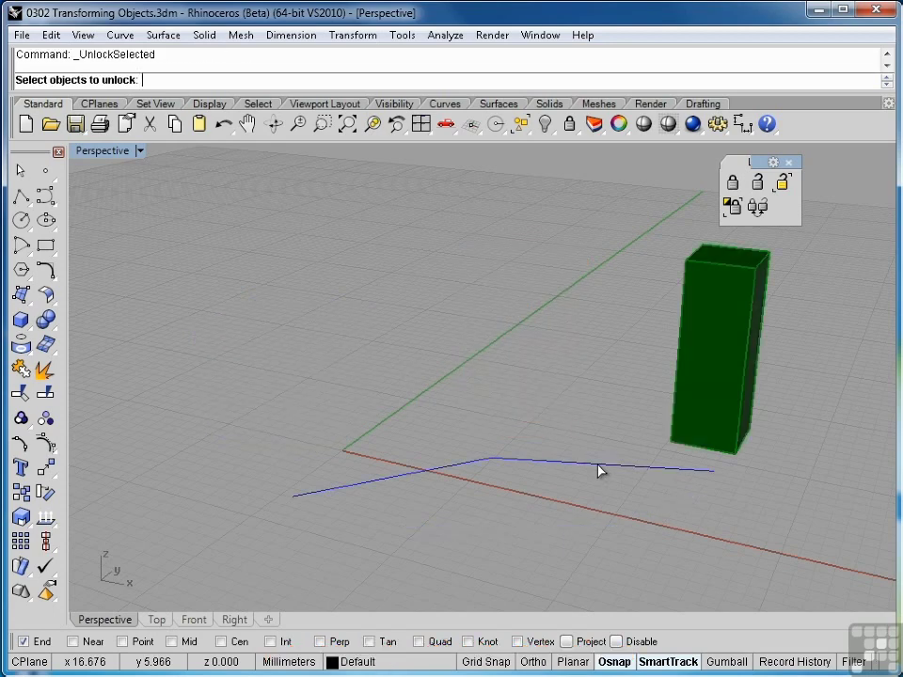
{"action": "left_click", "coordinate": [687, 391]}
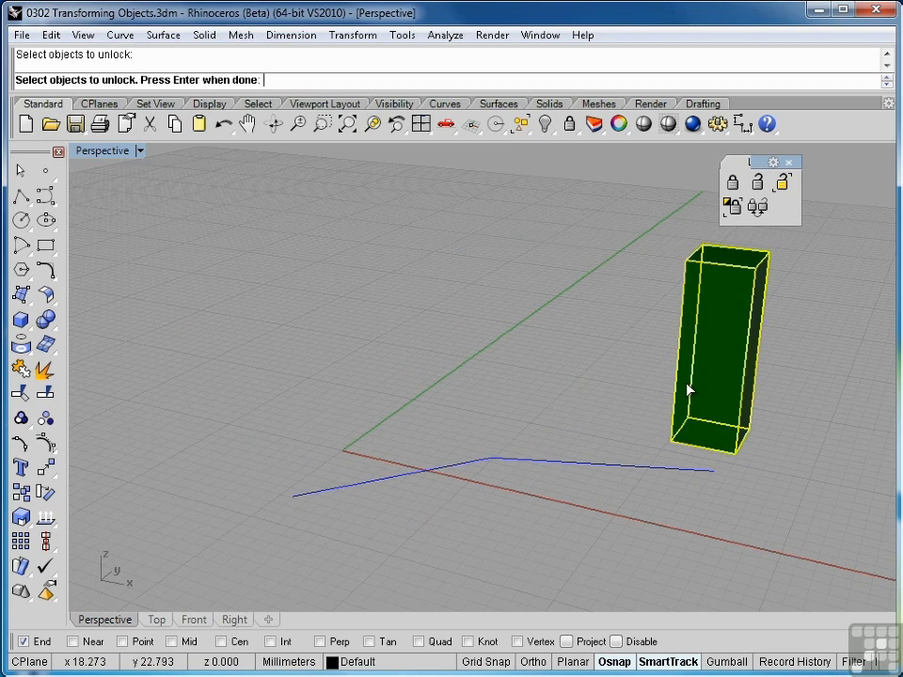
{"action": "key", "text": "Return"}
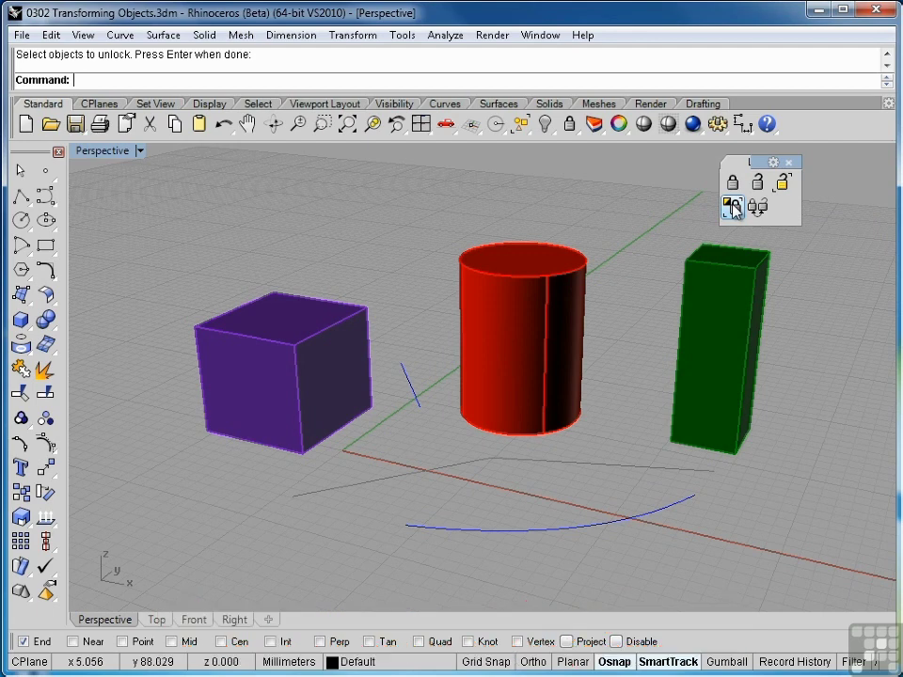
Lock every object except the purple box and the short line, and undo the lock.
{"action": "left_click", "coordinate": [301, 338]}
{"action": "left_click", "coordinate": [418, 403]}
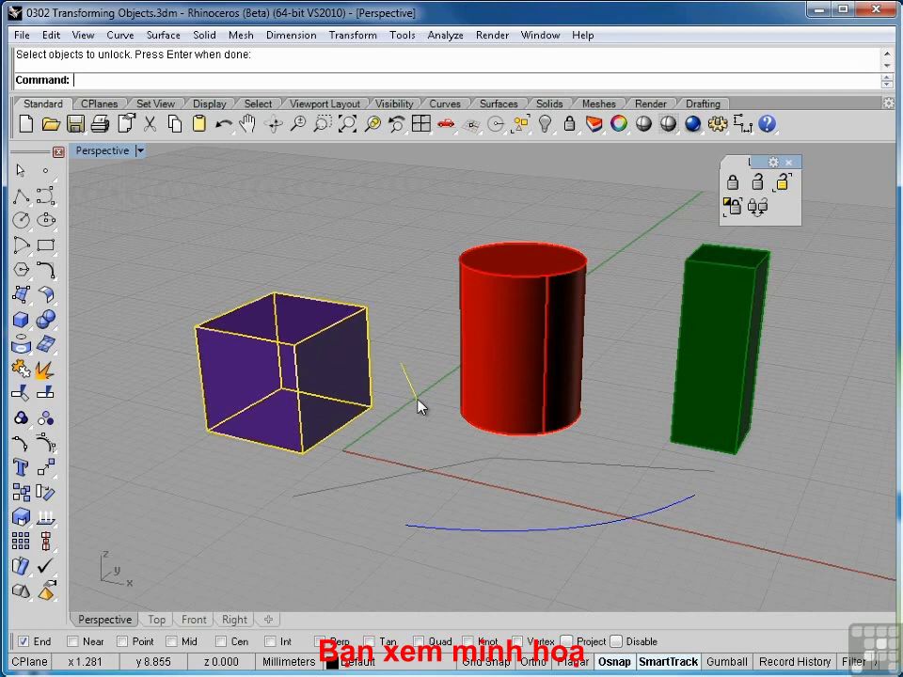
{"action": "left_click", "coordinate": [731, 209]}
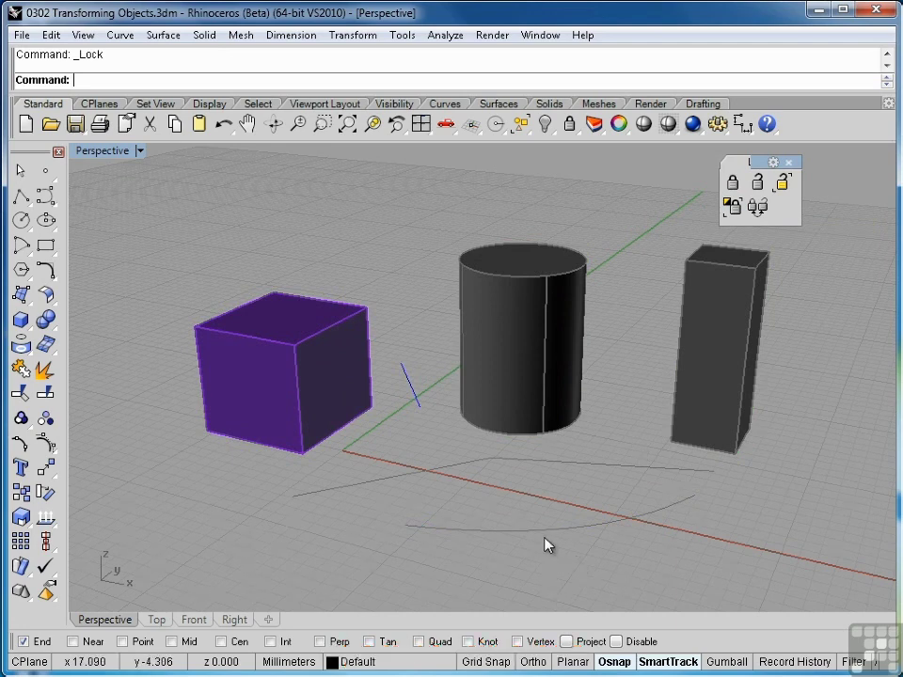
{"action": "key", "text": "ctrl+z"}
Lock every object except the purple box and the red cylinder.
{"action": "left_click", "coordinate": [321, 351]}
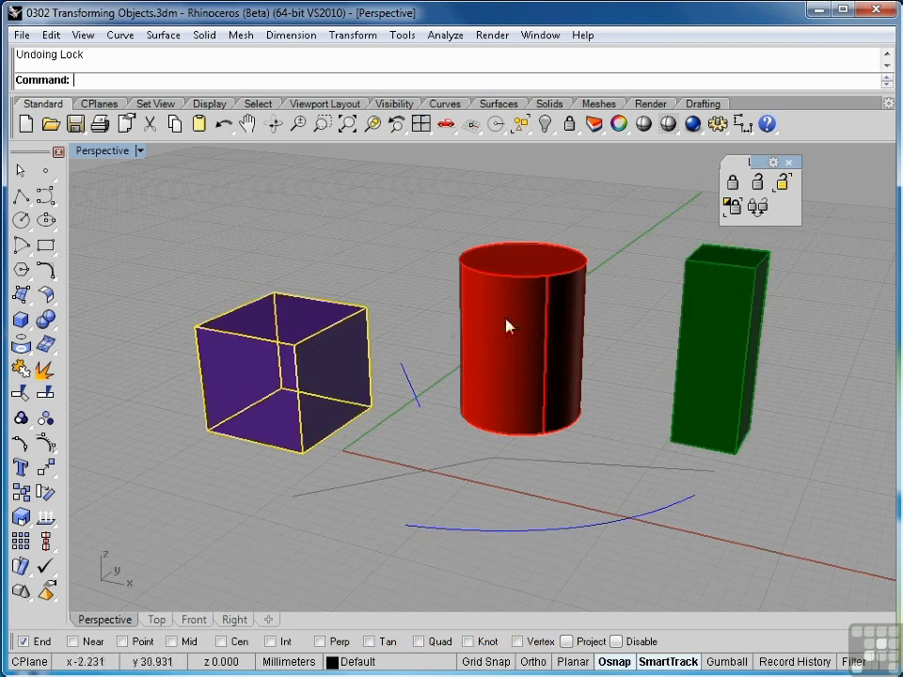
{"action": "left_click", "coordinate": [534, 316], "text": "shift"}
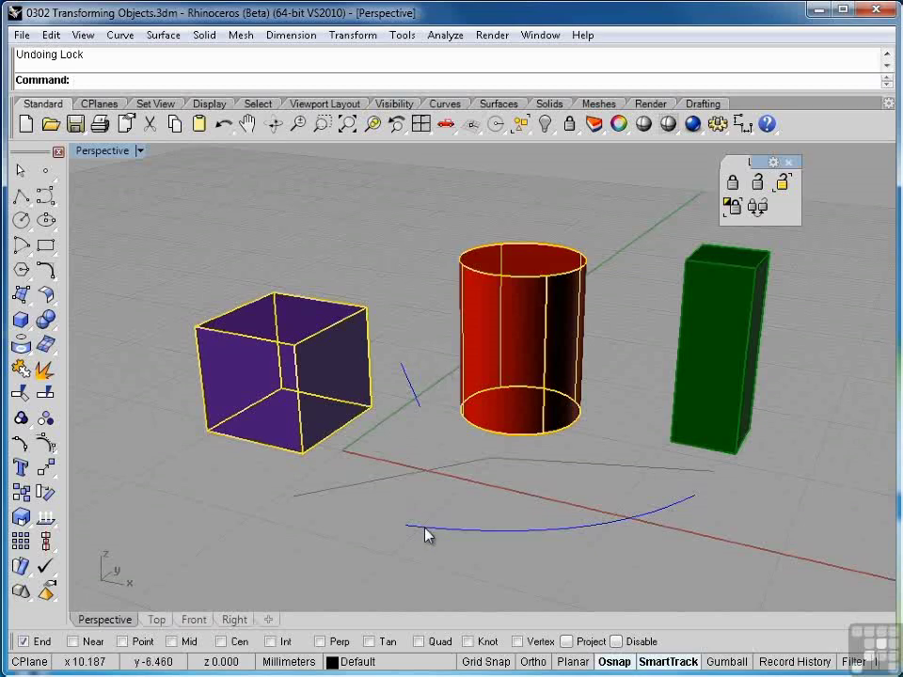
{"action": "left_click", "coordinate": [733, 209]}
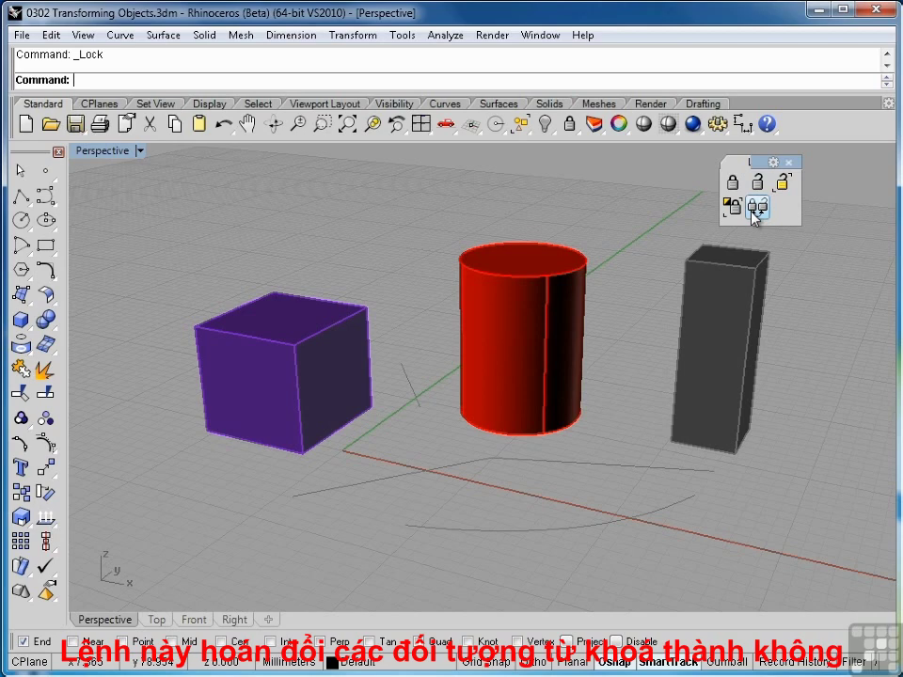
Swap the locked and unlocked objects three times in a row.
{"action": "left_click", "coordinate": [754, 215]}
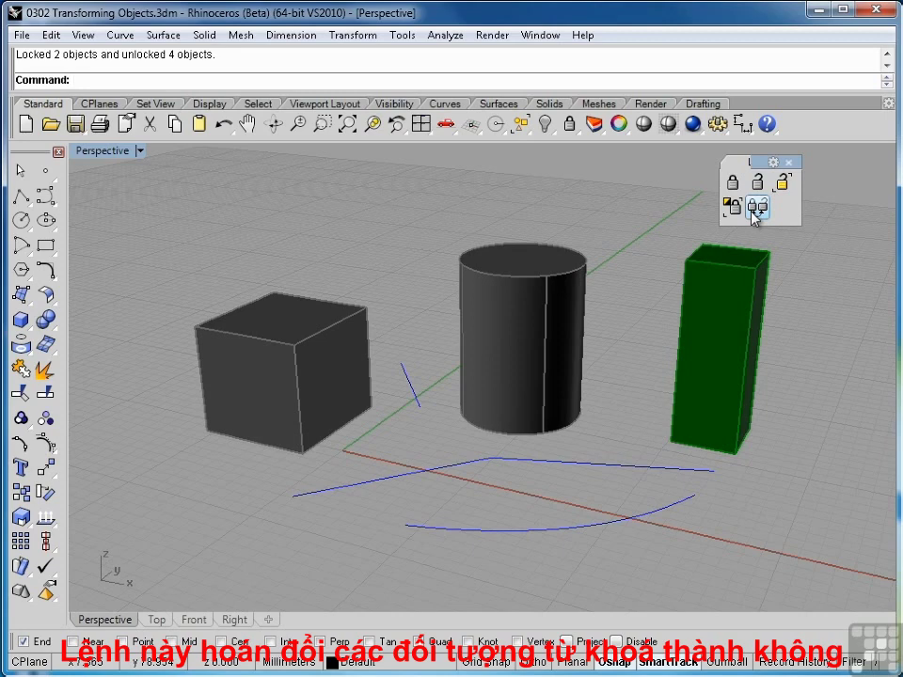
{"action": "left_click", "coordinate": [754, 215]}
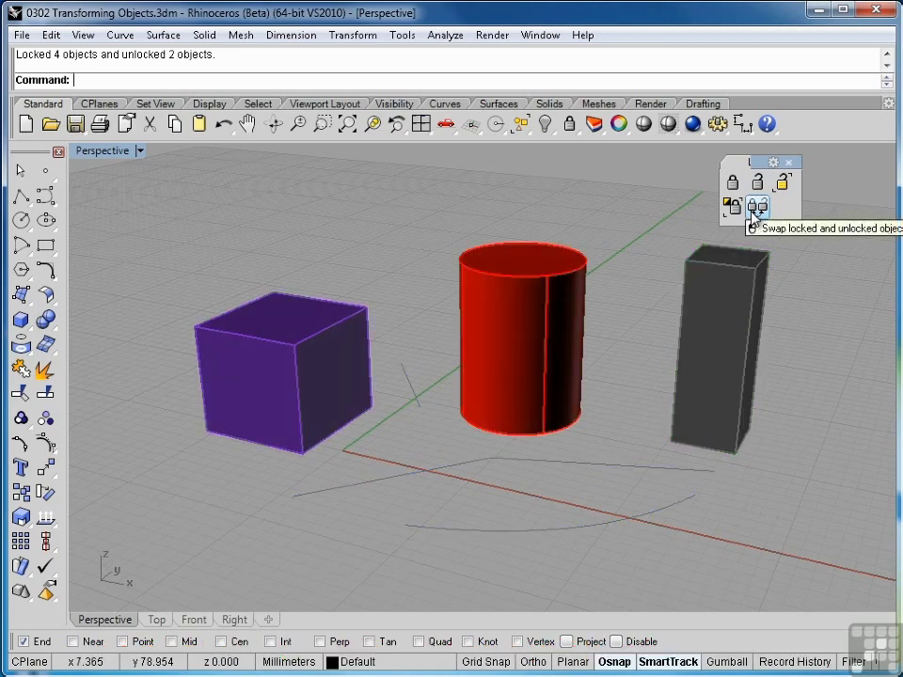
{"action": "left_click", "coordinate": [755, 216]}
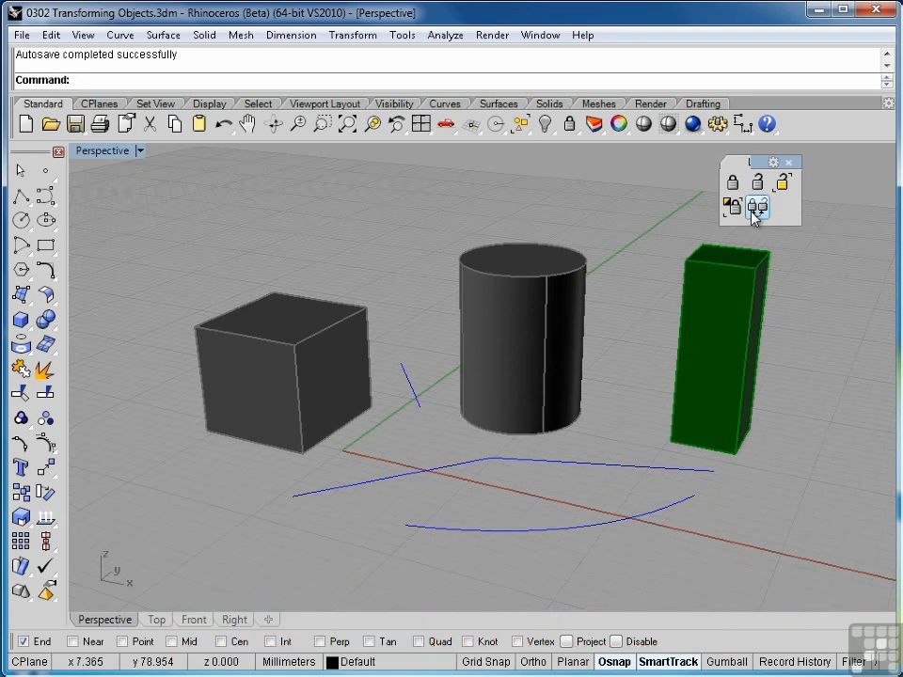
Change the display colour of locked objects to light blue (R 144, G 170, B 255) in the Rhino options.
{"action": "left_click", "coordinate": [720, 129]}
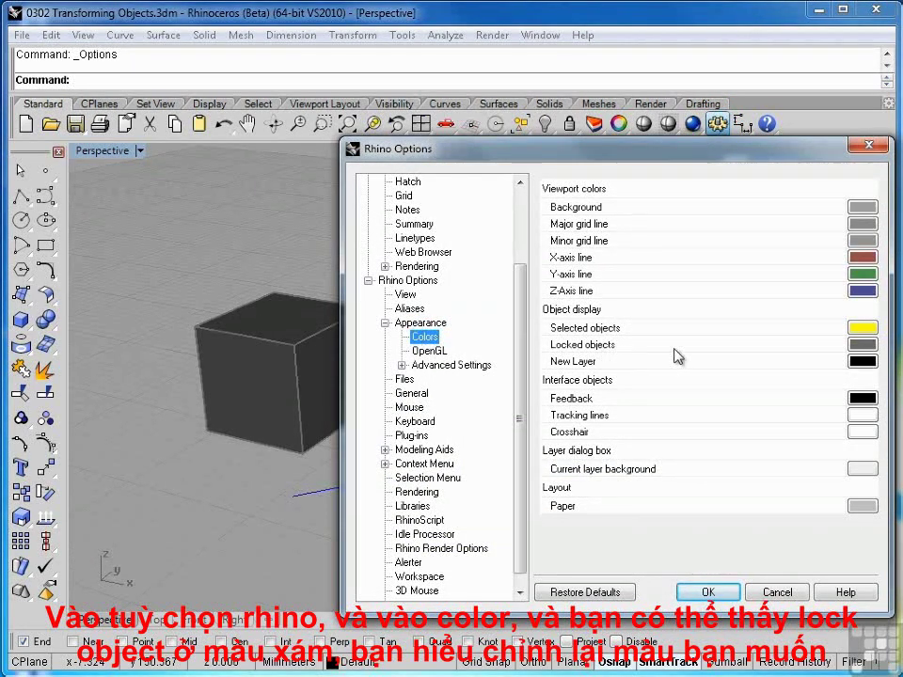
{"action": "left_click", "coordinate": [824, 350]}
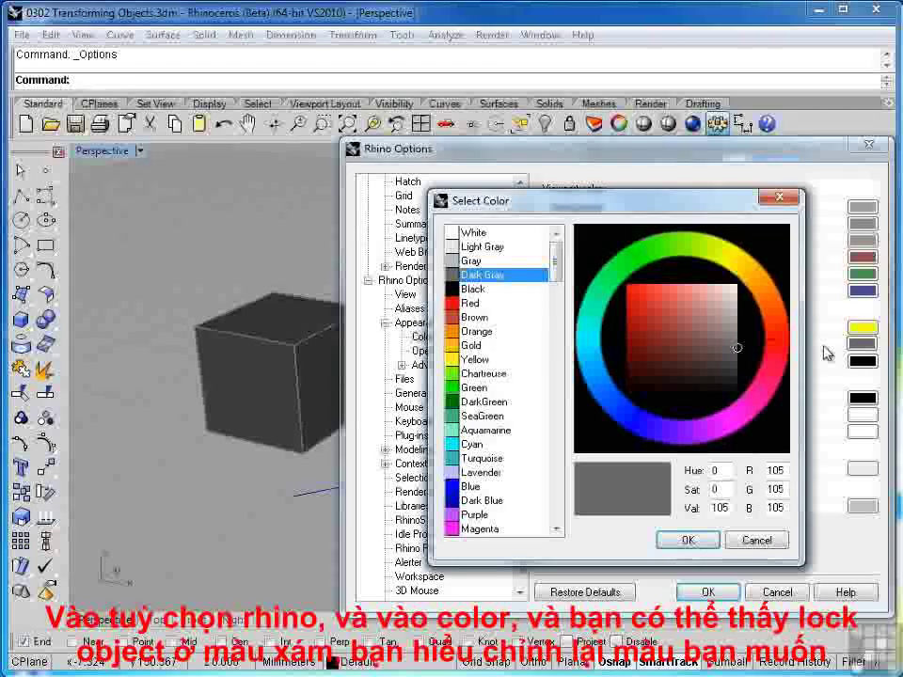
{"action": "left_click", "coordinate": [619, 409]}
{"action": "mouse_move", "coordinate": [695, 322]}
{"action": "left_mouse_down"}
{"action": "mouse_move", "coordinate": [687, 288]}
{"action": "mouse_move", "coordinate": [704, 286]}
{"action": "mouse_move", "coordinate": [689, 282]}
{"action": "left_mouse_up"}
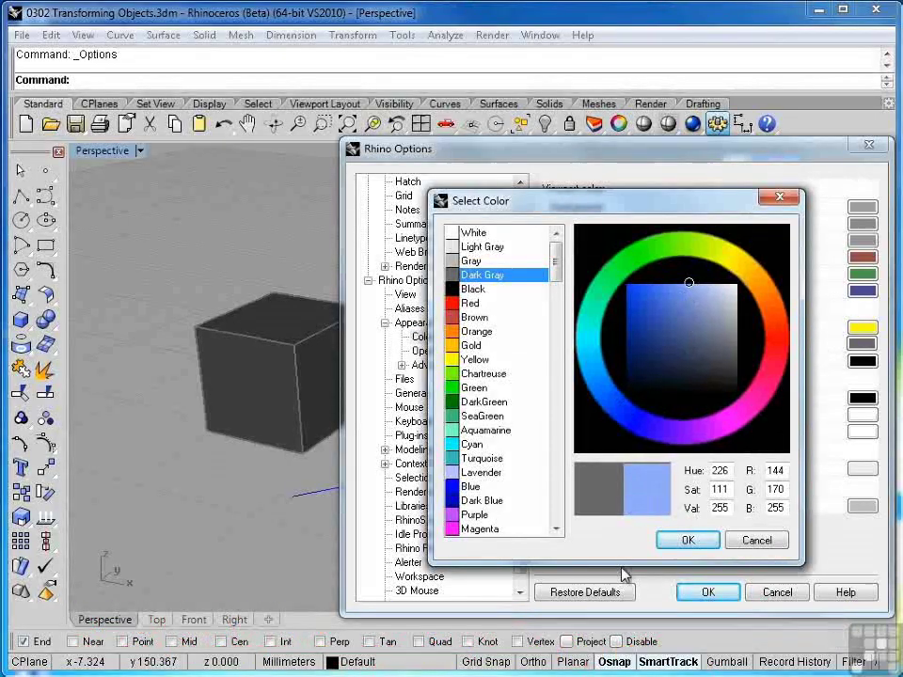
{"action": "left_click", "coordinate": [688, 540]}
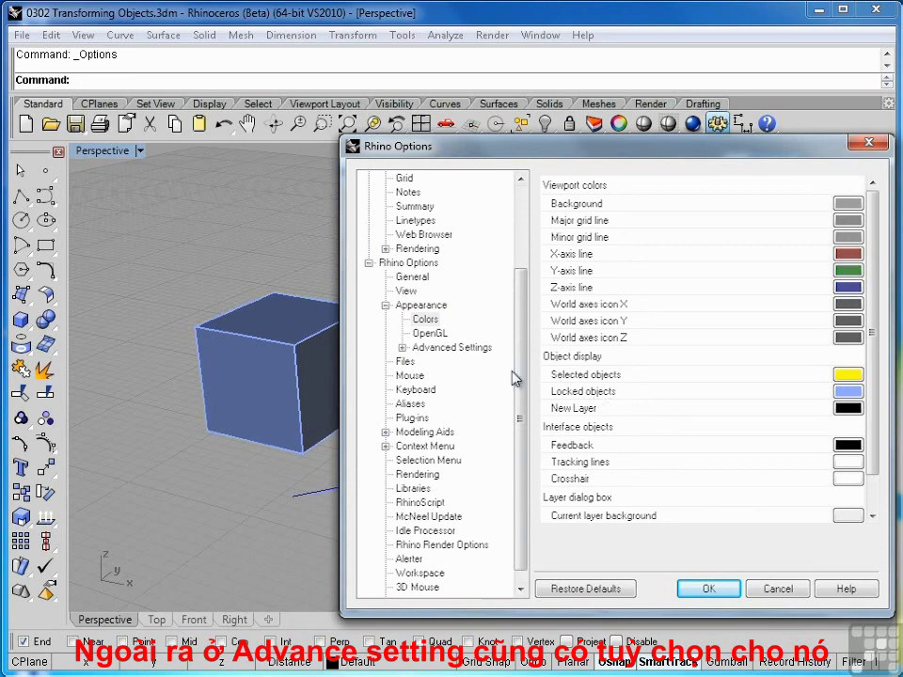
Make locked objects appear transparent at 50% in the Shaded display mode's object settings, and apply the options.
{"action": "left_click", "coordinate": [442, 347]}
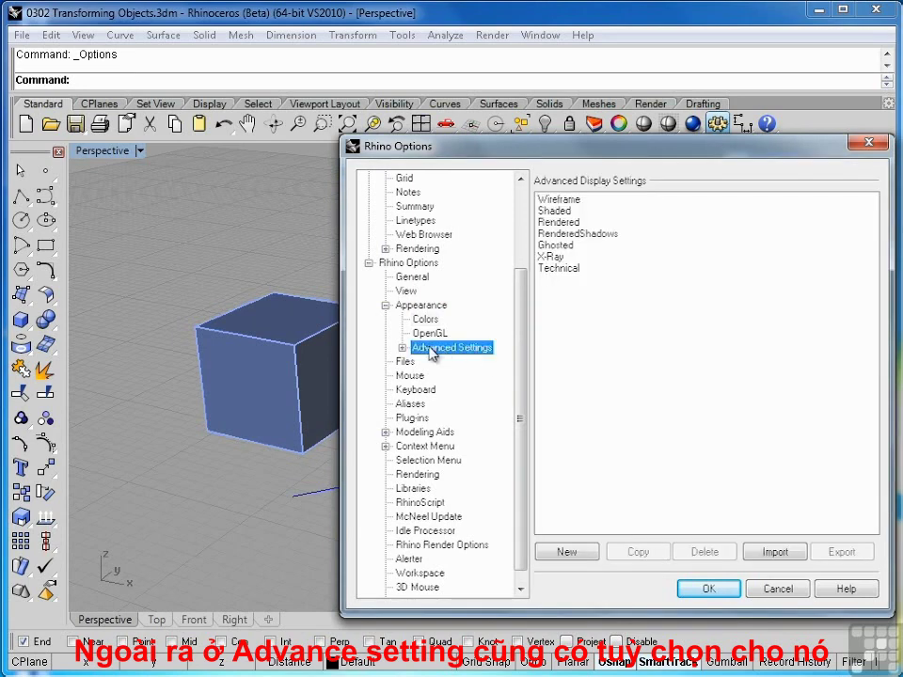
{"action": "left_click", "coordinate": [403, 348]}
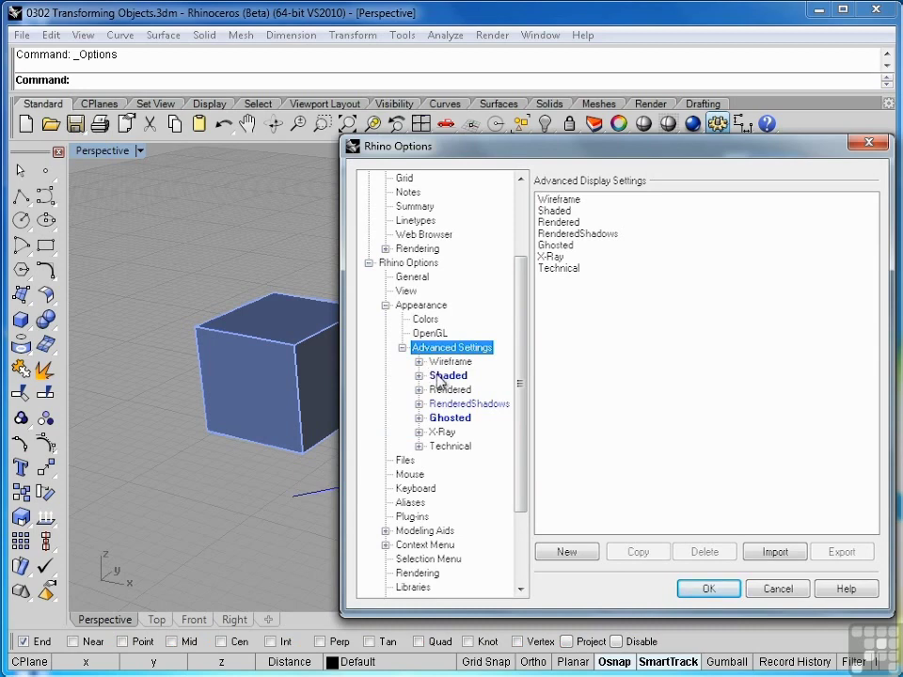
{"action": "left_click", "coordinate": [430, 376]}
{"action": "left_click", "coordinate": [419, 376]}
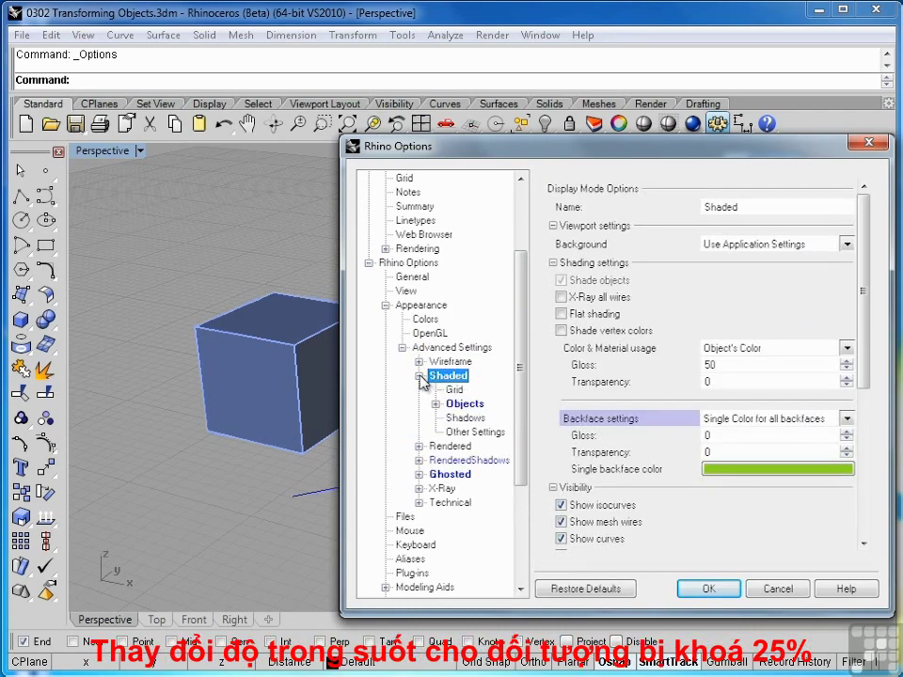
{"action": "left_click", "coordinate": [463, 405]}
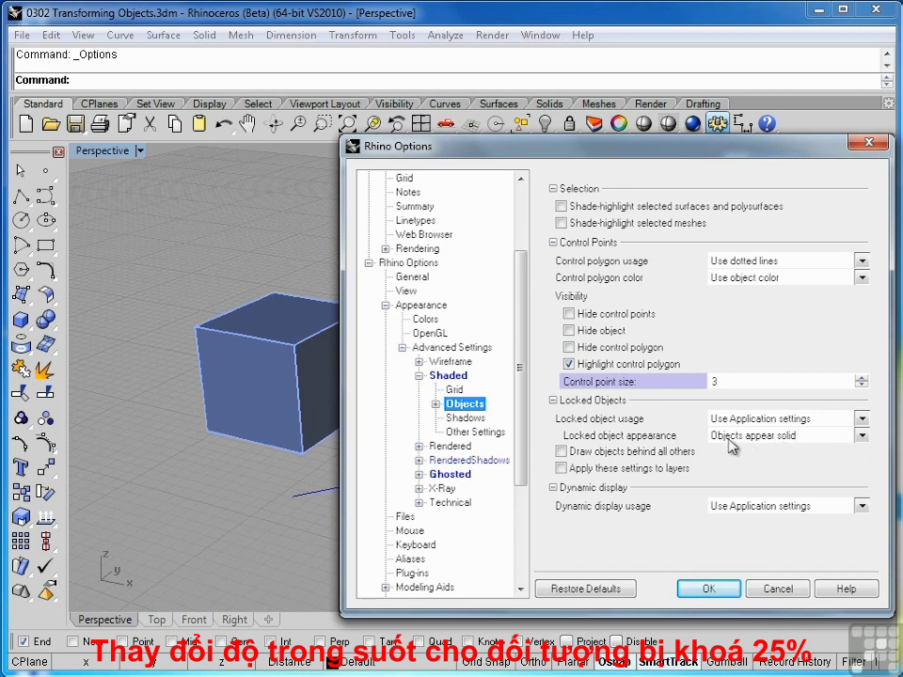
{"action": "left_click", "coordinate": [862, 435]}
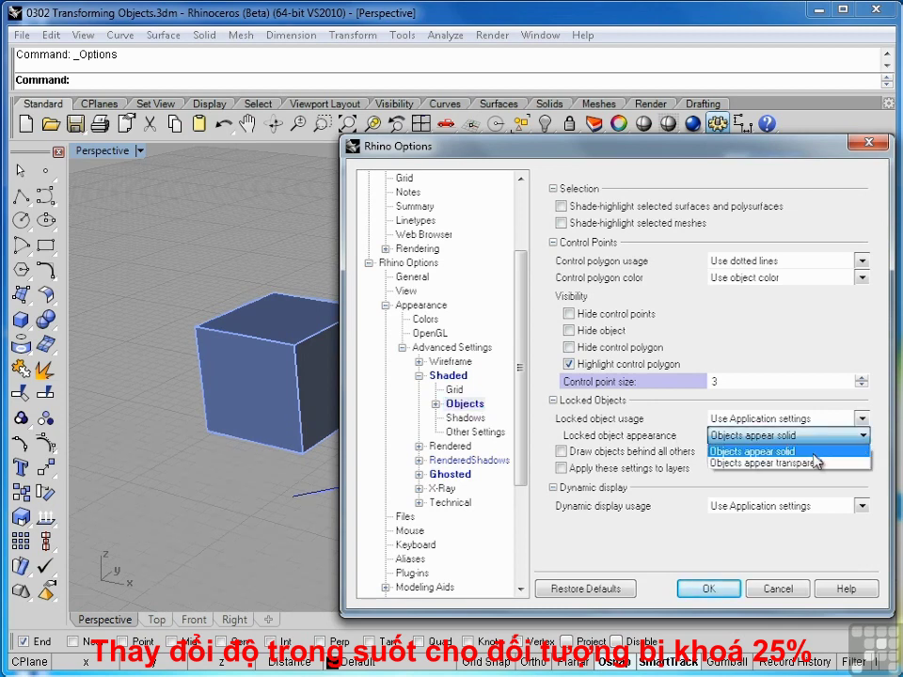
{"action": "left_click", "coordinate": [771, 461]}
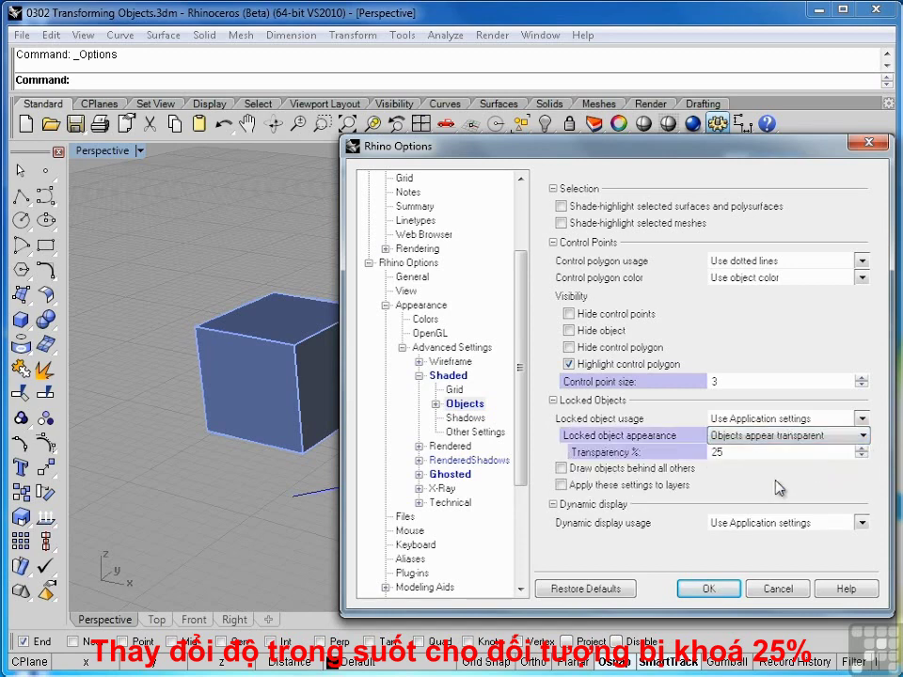
{"action": "double_click", "coordinate": [717, 452]}
{"action": "type", "text": "50"}
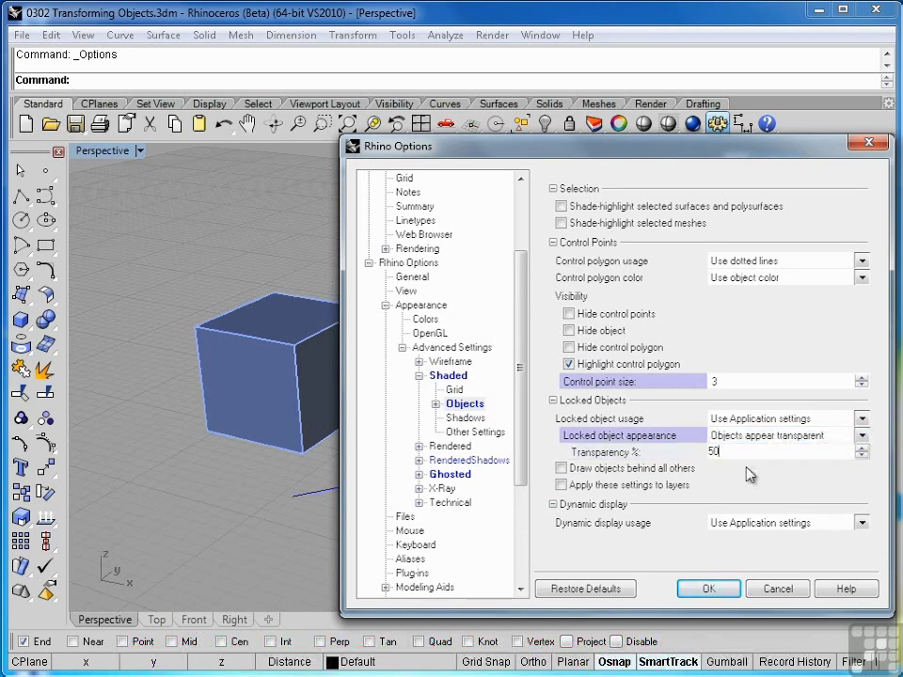
{"action": "left_click", "coordinate": [709, 589]}
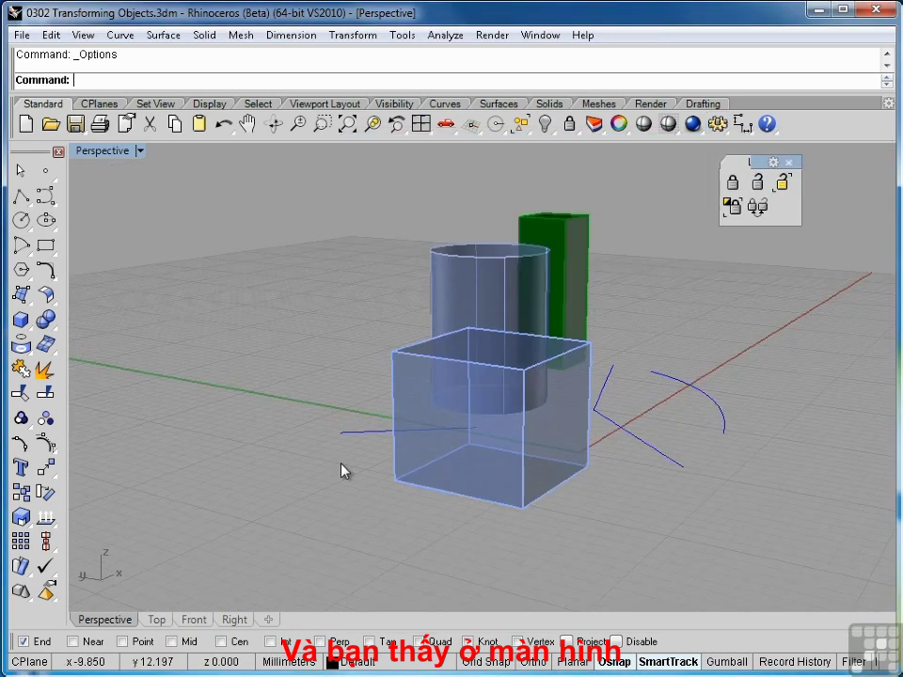
Try to draw a polyline from the green box's lower corner seen through the transparent locked cylinder, snapping to its end point, and cancel it.
{"action": "right_click_drag", "start_coordinate": [343, 470], "coordinate": [236, 480]}
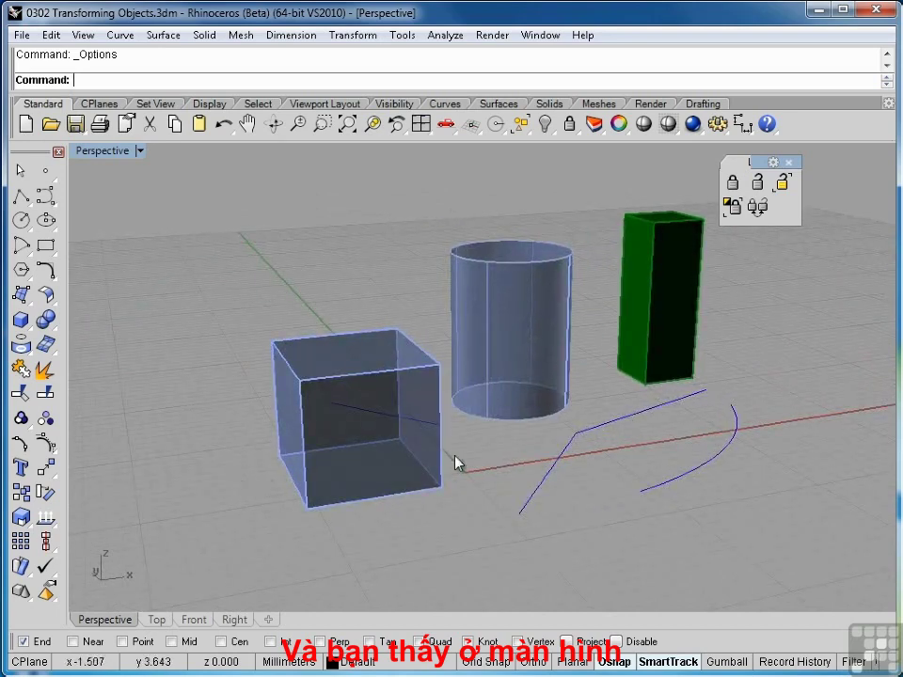
{"action": "right_click_drag", "start_coordinate": [457, 464], "coordinate": [387, 467]}
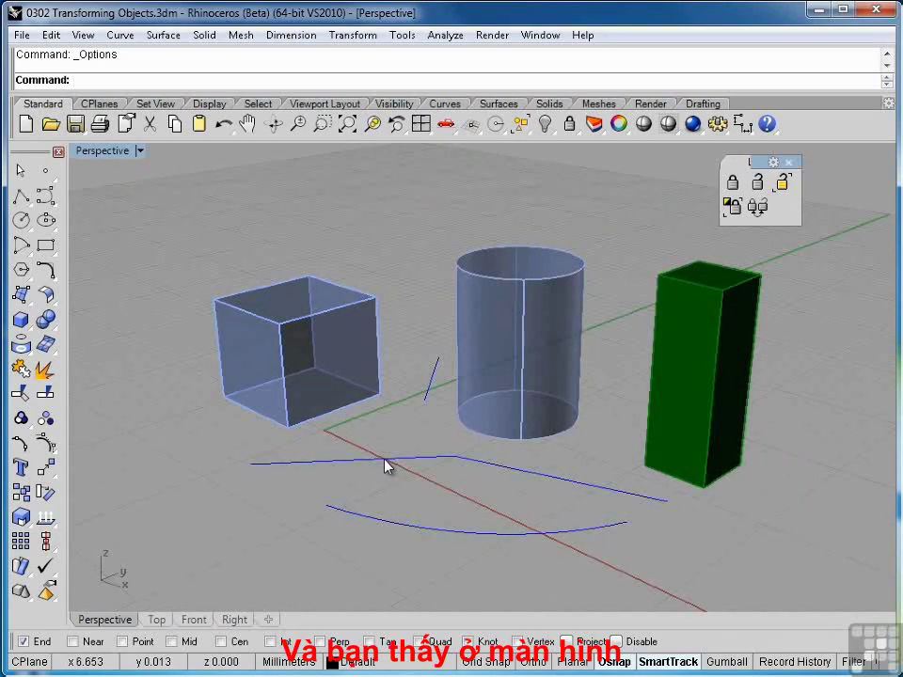
{"action": "right_click_drag", "start_coordinate": [308, 474], "coordinate": [512, 413]}
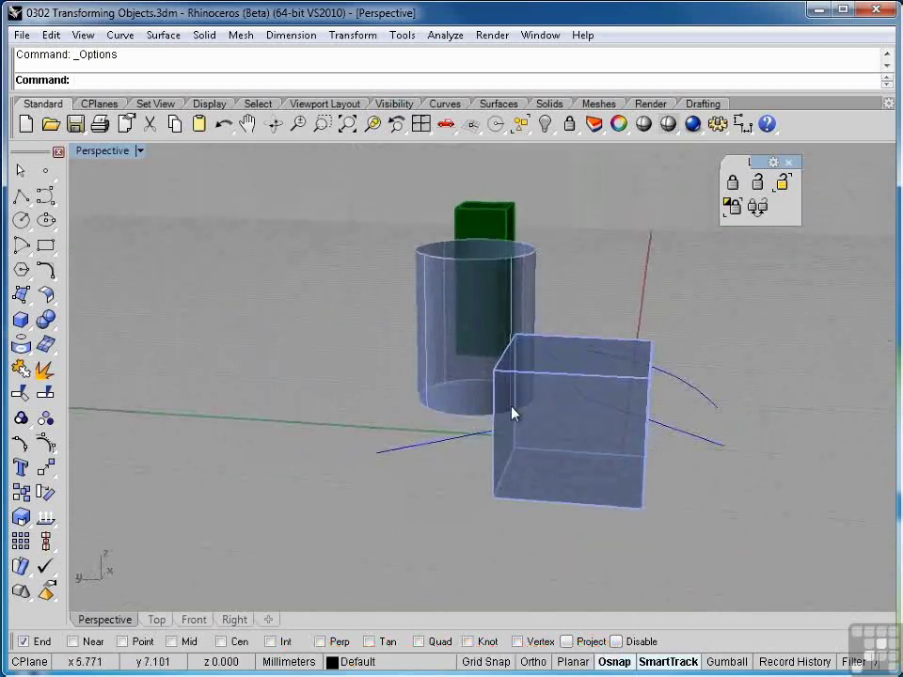
{"action": "left_click", "coordinate": [21, 195]}
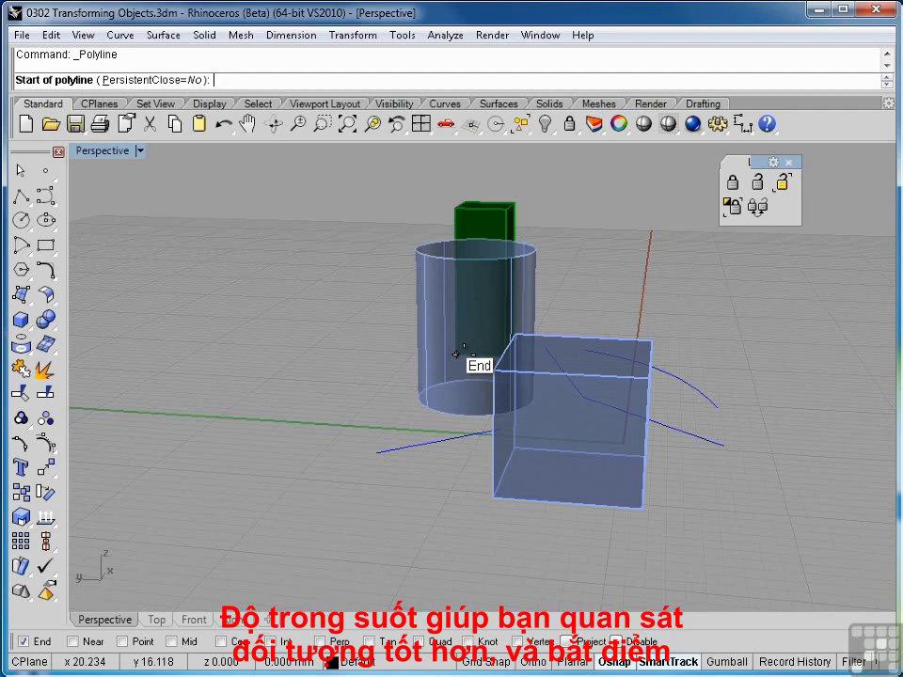
{"action": "left_click", "coordinate": [457, 353]}
{"action": "right_click_drag", "start_coordinate": [800, 375], "coordinate": [534, 409]}
{"action": "left_click", "coordinate": [533, 509]}
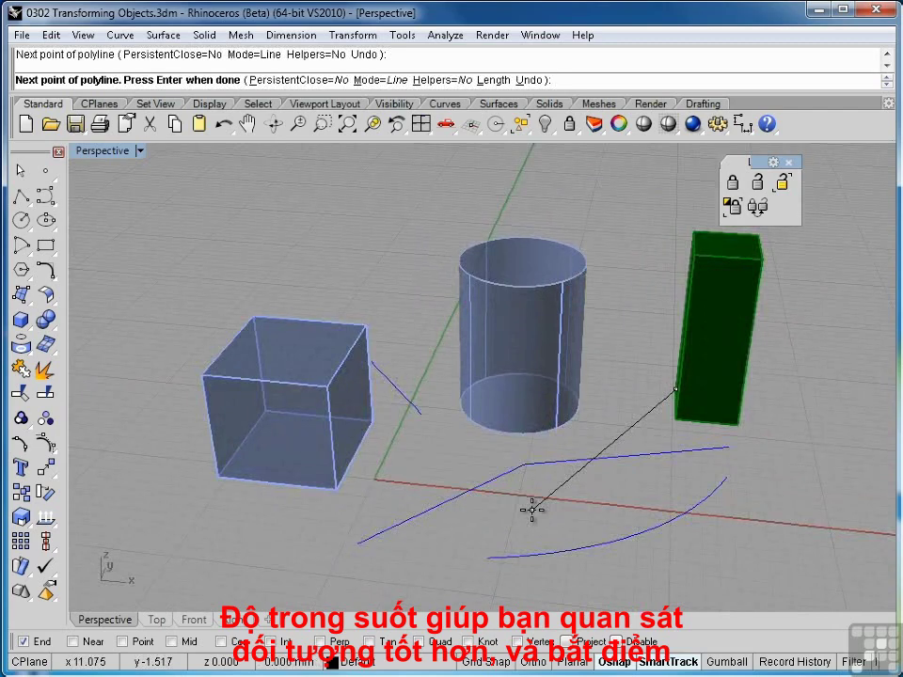
{"action": "key", "text": "Escape"}
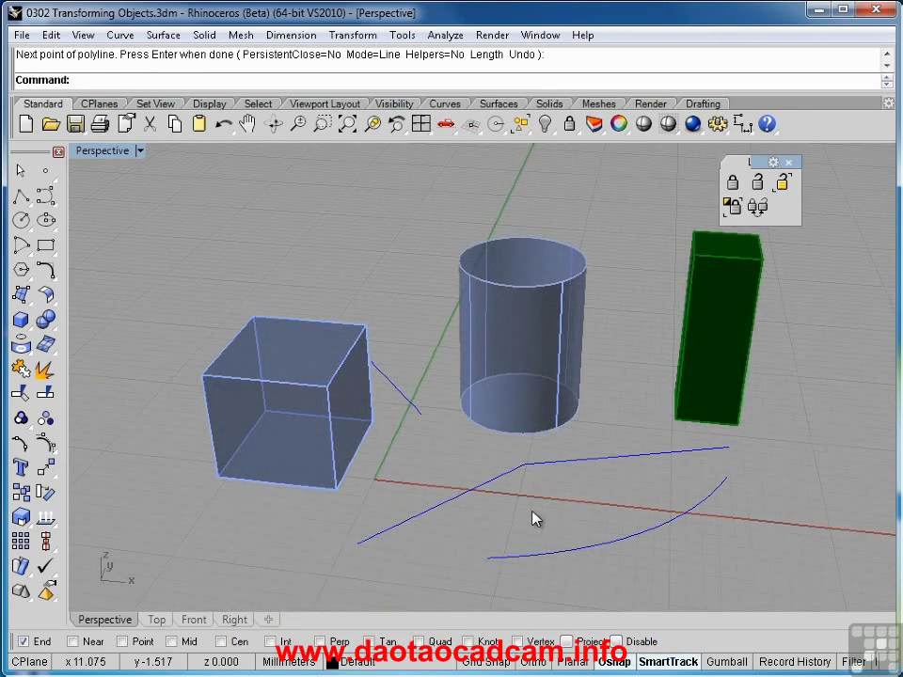
{"action": "right_click_drag", "start_coordinate": [532, 518], "coordinate": [520, 499]}
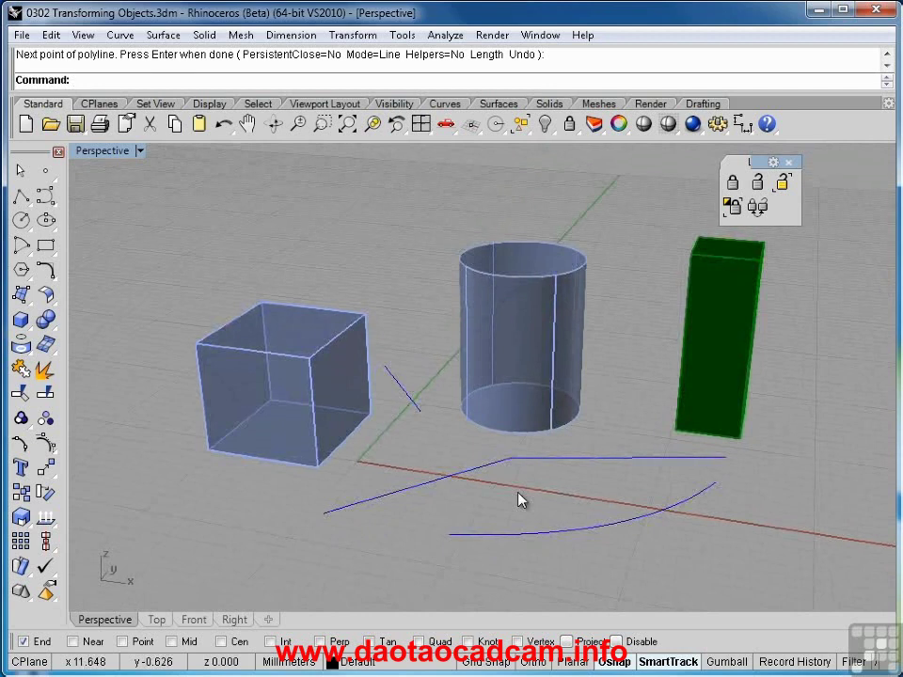